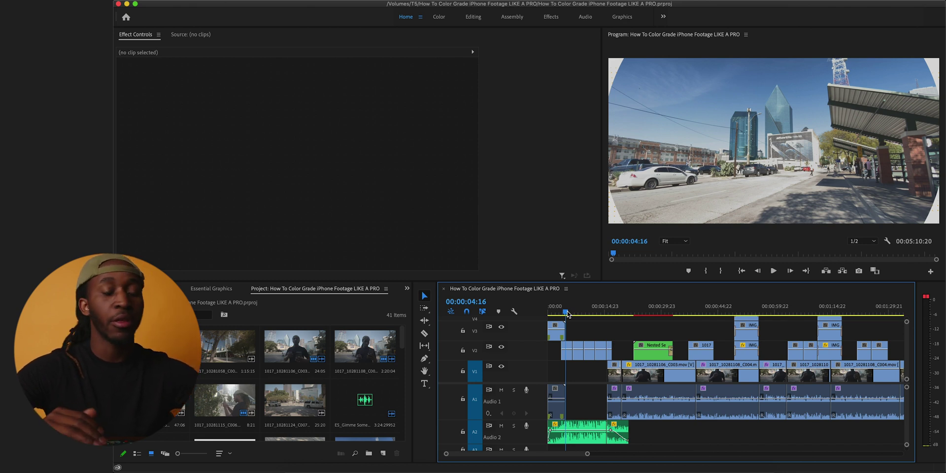
pyautogui.click(490, 469)
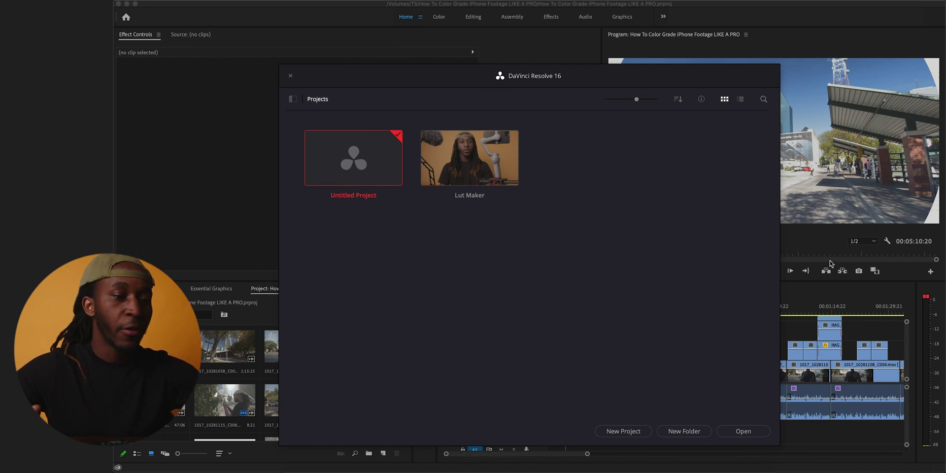
pyautogui.click(814, 294)
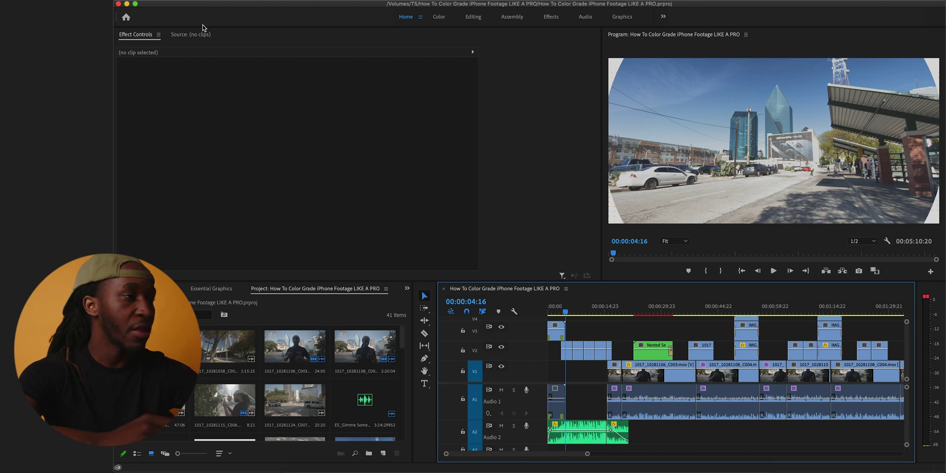
# - Export the sequence as a Final Cut Pro XML into the How To Color Grade iPhone Footage LIKE A PRO folder on the T5 drive
pyautogui.click(191, 1)
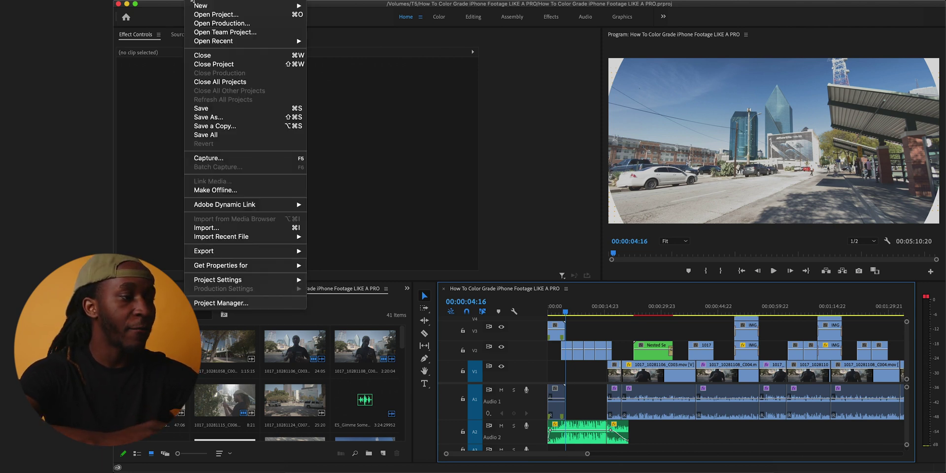
pyautogui.moveTo(222, 255)
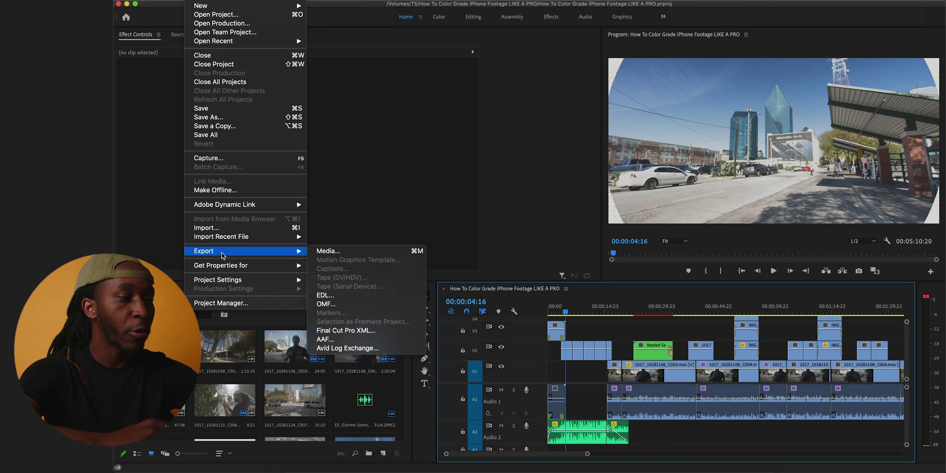
pyautogui.click(350, 335)
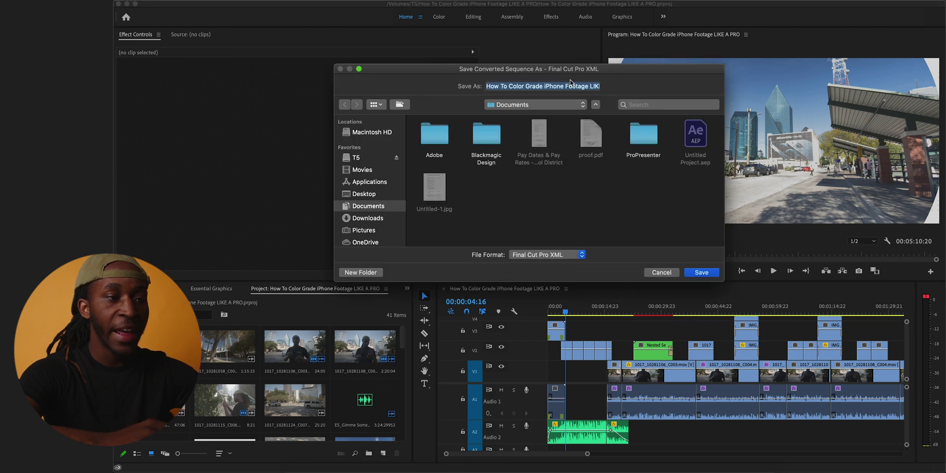
pyautogui.click(360, 157)
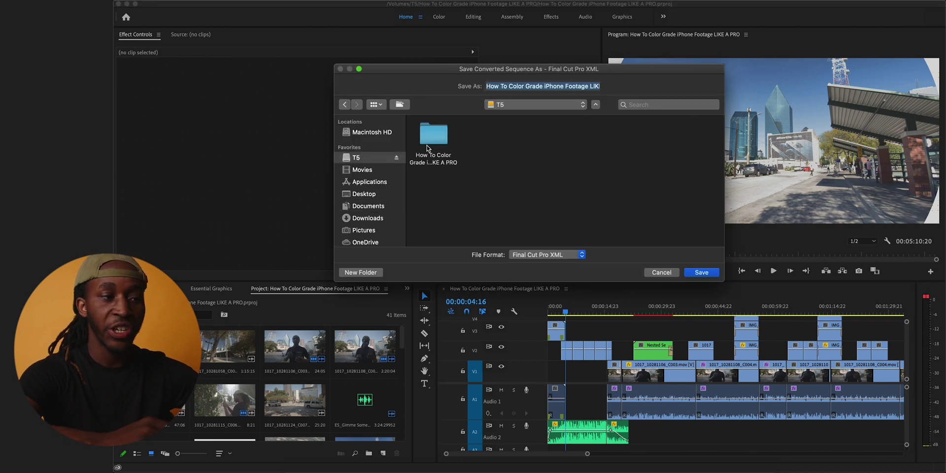
pyautogui.doubleClick(428, 141)
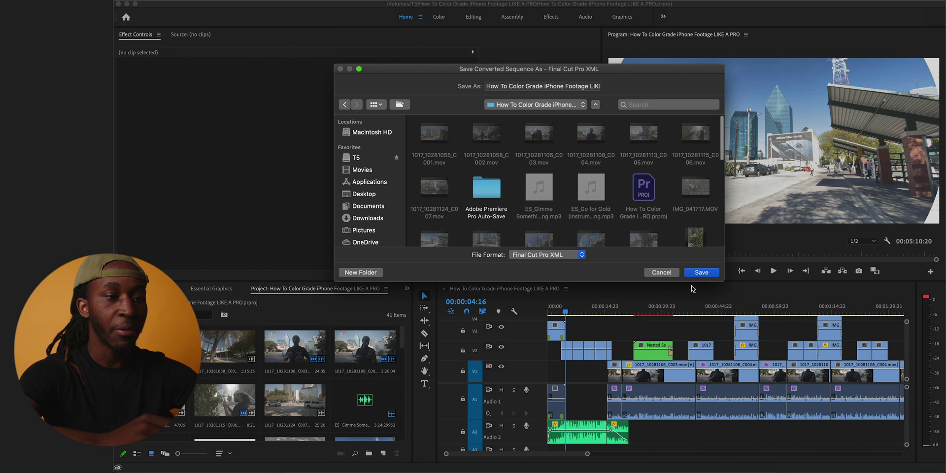
pyautogui.click(712, 274)
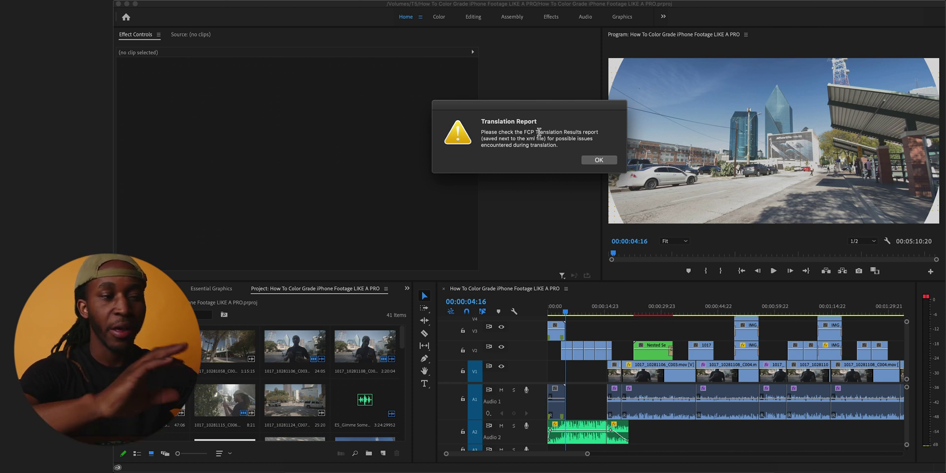
pyautogui.click(609, 161)
# - Switch to DaVinci Resolve and open the Lut Maker project
pyautogui.click(490, 469)
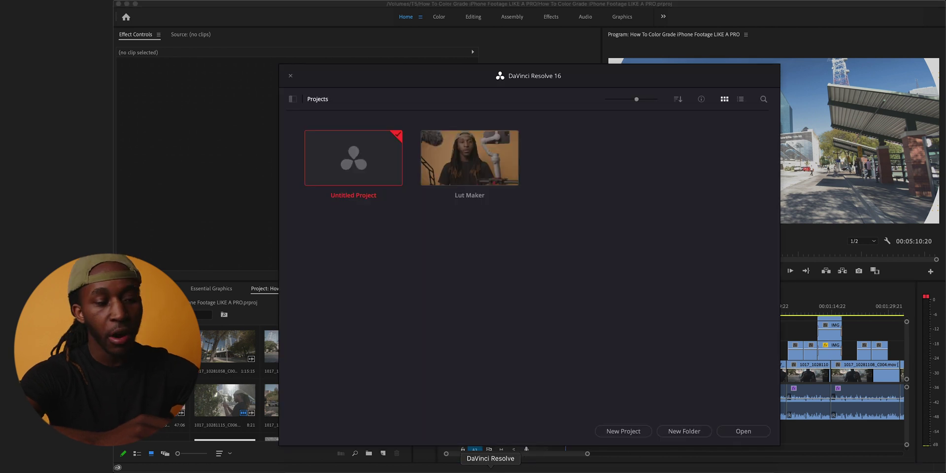
pyautogui.click(482, 182)
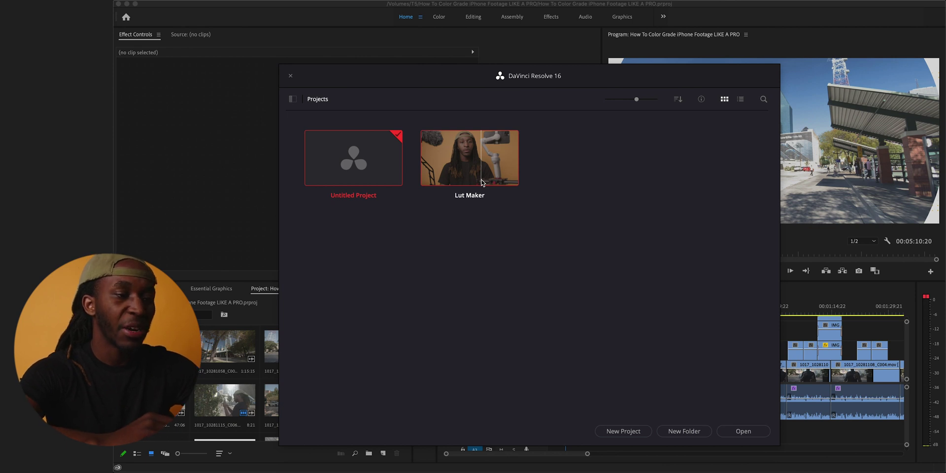
pyautogui.doubleClick(482, 182)
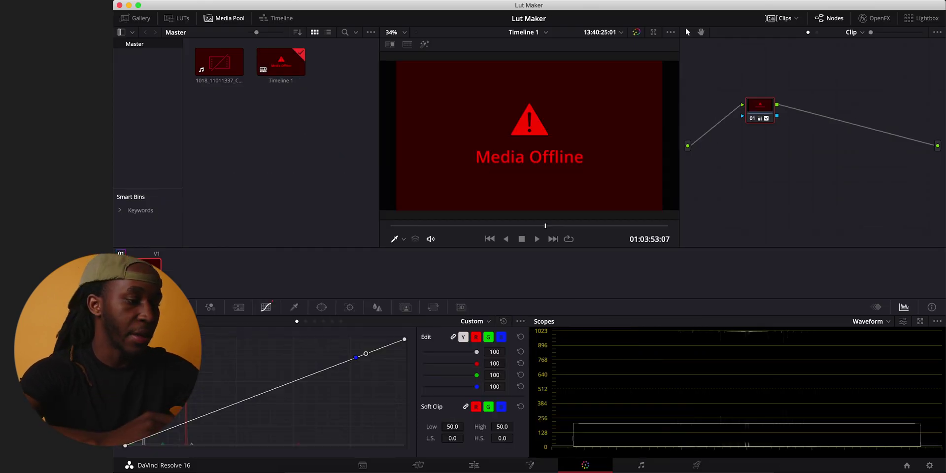
# - Delete the offline clip and Timeline 1 from the project's media pool on the Media page
pyautogui.click(362, 464)
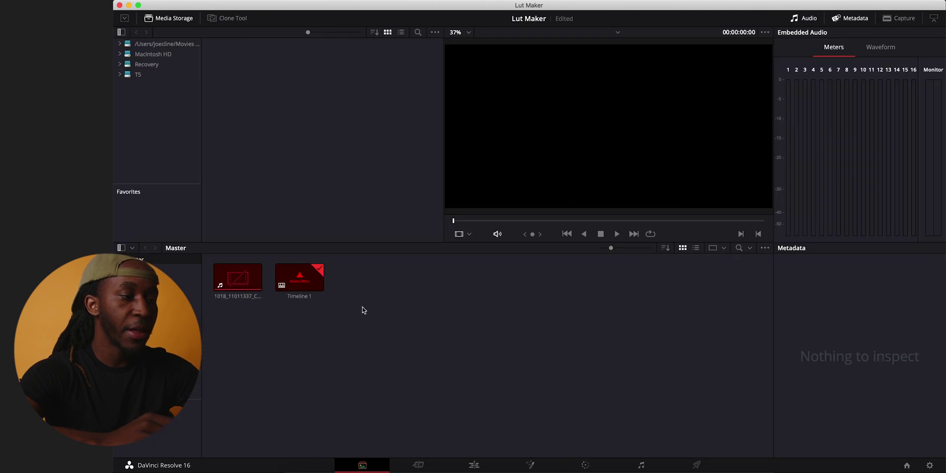
pyautogui.moveTo(358, 279); pyautogui.dragTo(207, 292)
pyautogui.press('BackSpace')
pyautogui.click(618, 291)
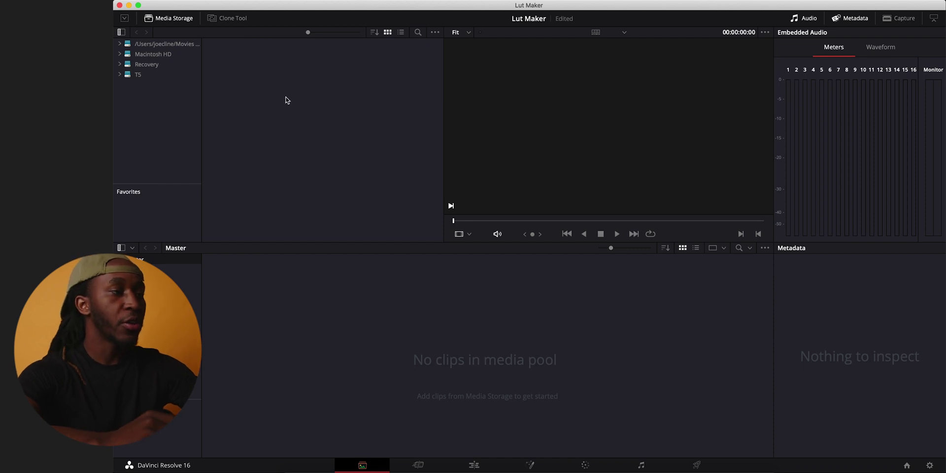
# - Choose the How To Color Grade iPhone Footage LIKE A PRO XML on the T5 drive for timeline import
pyautogui.click(206, 1)
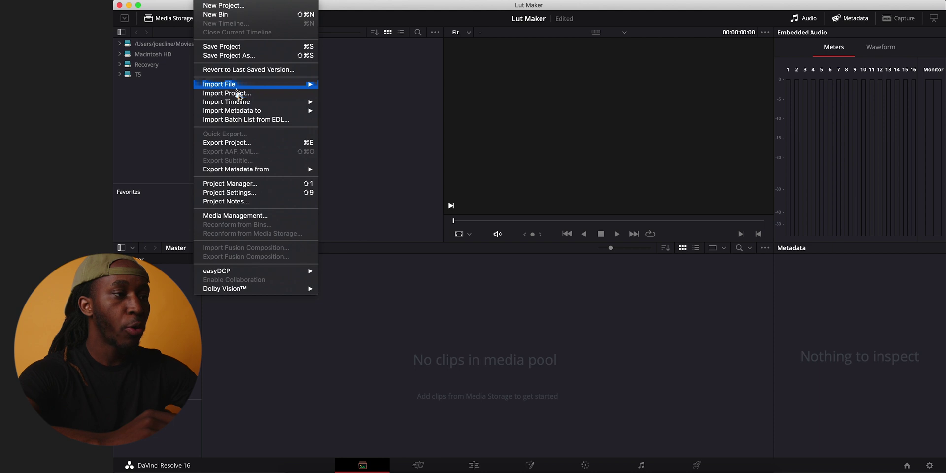
pyautogui.moveTo(241, 104)
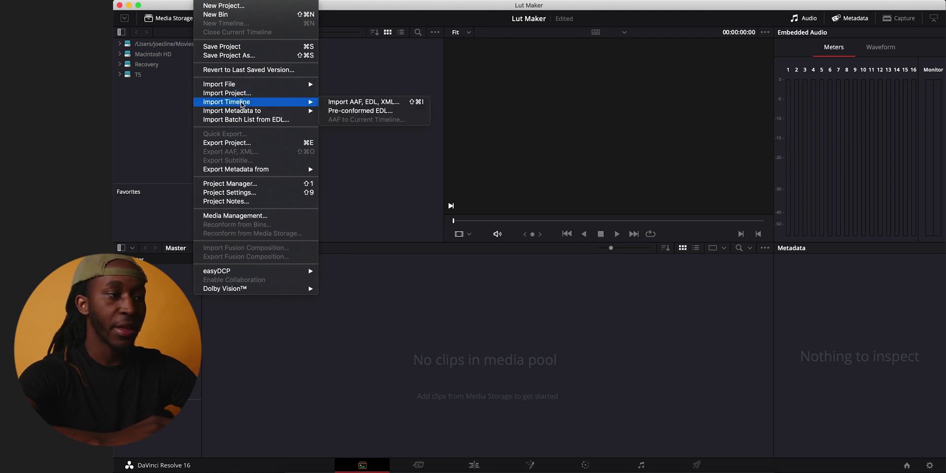
pyautogui.click(340, 102)
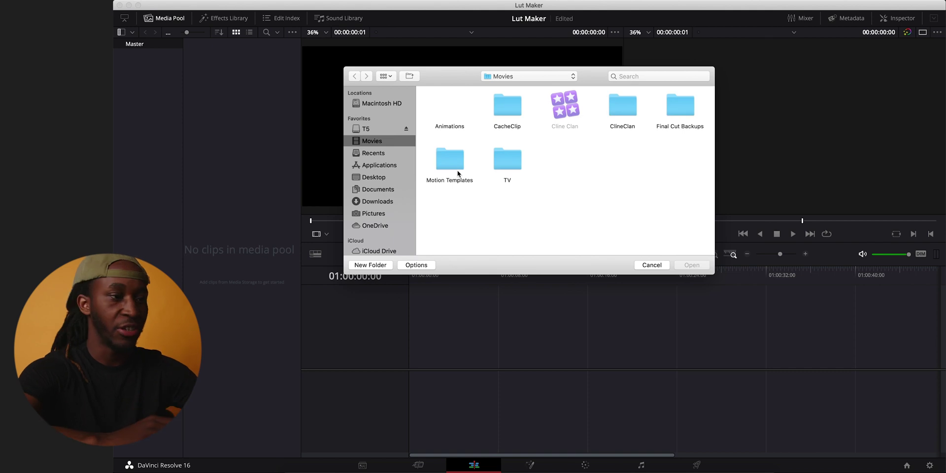
pyautogui.click(369, 127)
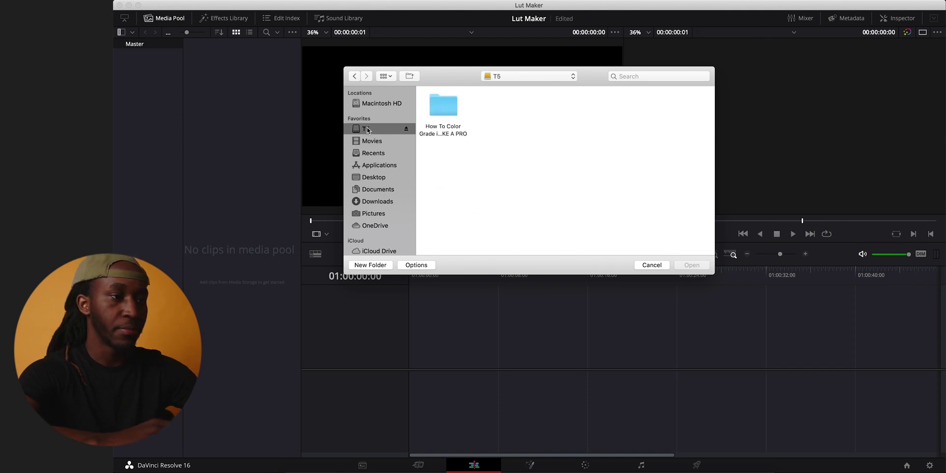
pyautogui.doubleClick(451, 106)
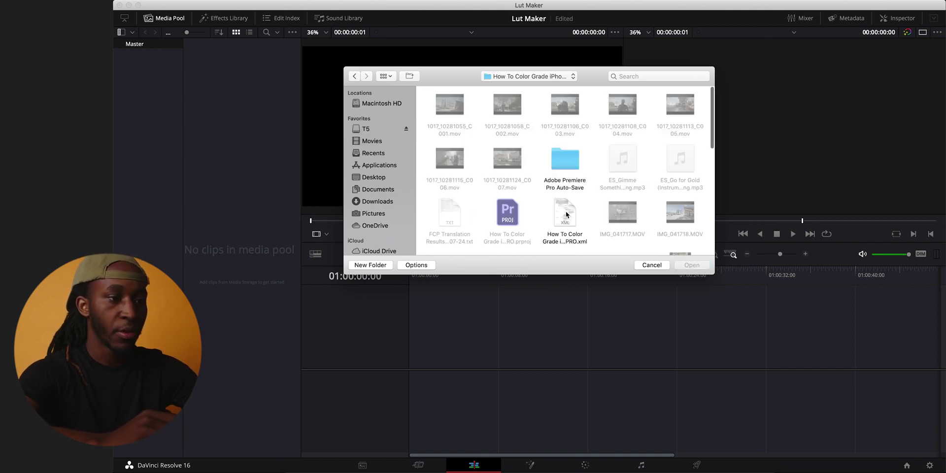
pyautogui.scroll(-2, 567, 214)
pyautogui.click(565, 191)
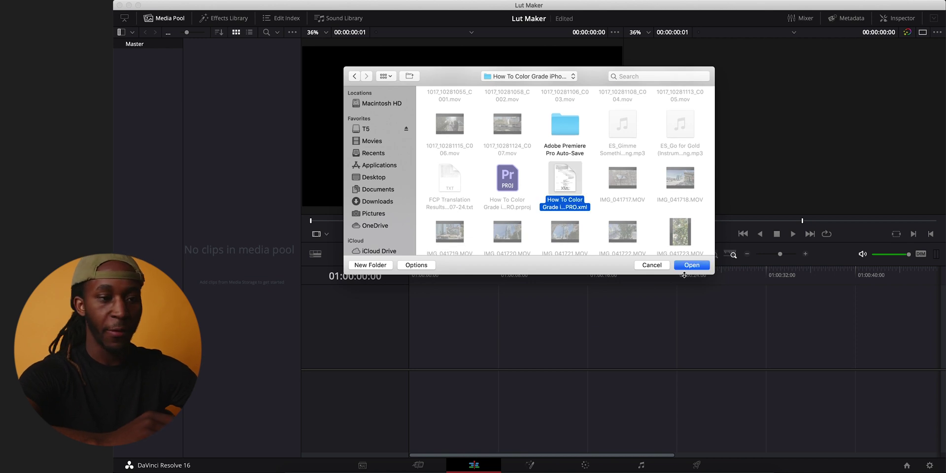
pyautogui.click(686, 266)
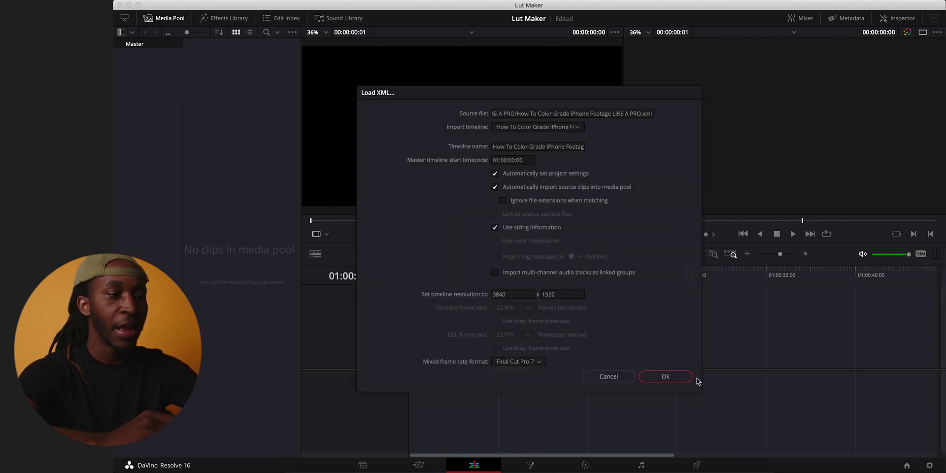
# - Load the XML timeline with the default import settings and decline searching another folder for the missing clips
pyautogui.click(676, 378)
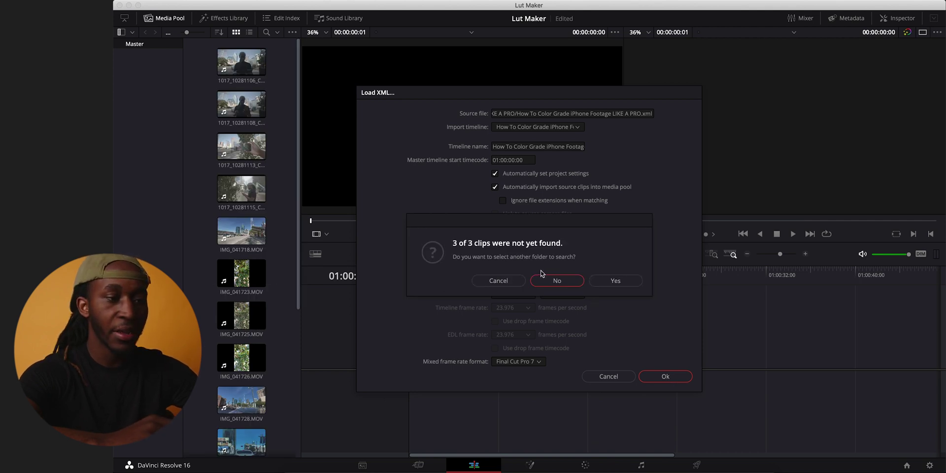
pyautogui.click(563, 284)
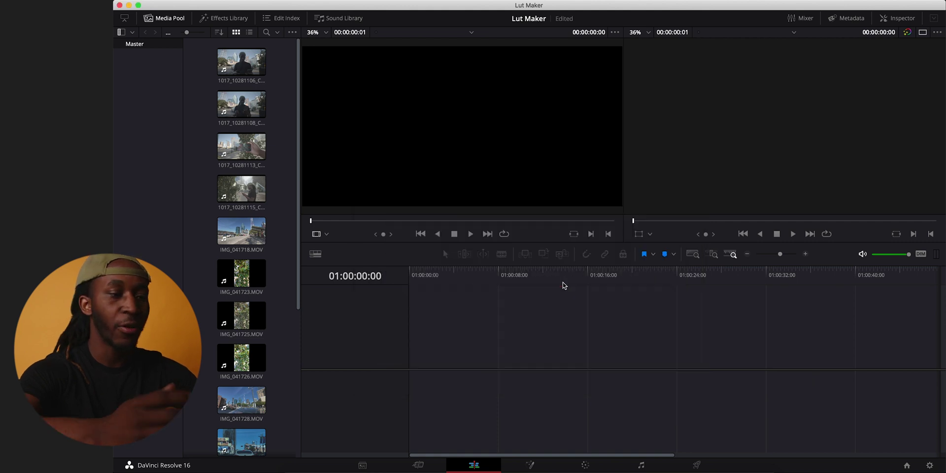
pyautogui.click(636, 305)
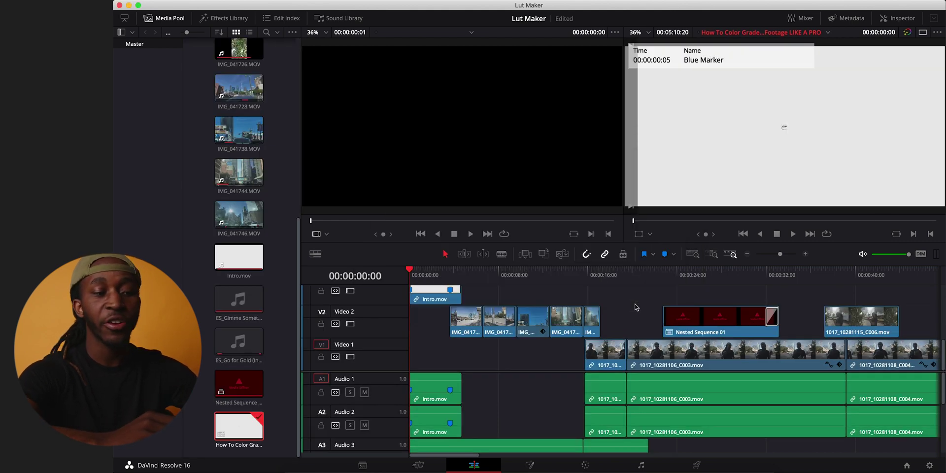
# - Park the playhead at 00:00:05:15 and set that street clip's contrast to 1.318 and saturation to 75.40 on the Color page
pyautogui.moveTo(472, 271)
pyautogui.mouseDown()
pyautogui.moveTo(533, 271)
pyautogui.moveTo(465, 273)
pyautogui.moveTo(472, 285)
pyautogui.mouseUp()
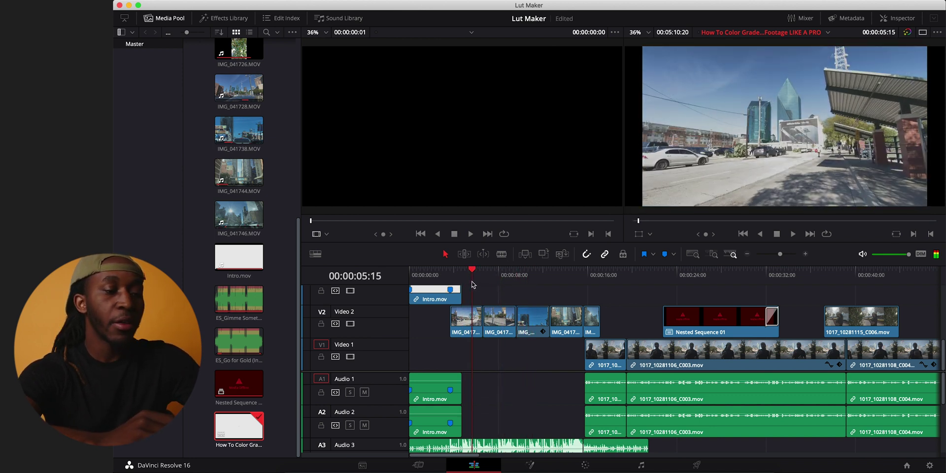
pyautogui.click(585, 466)
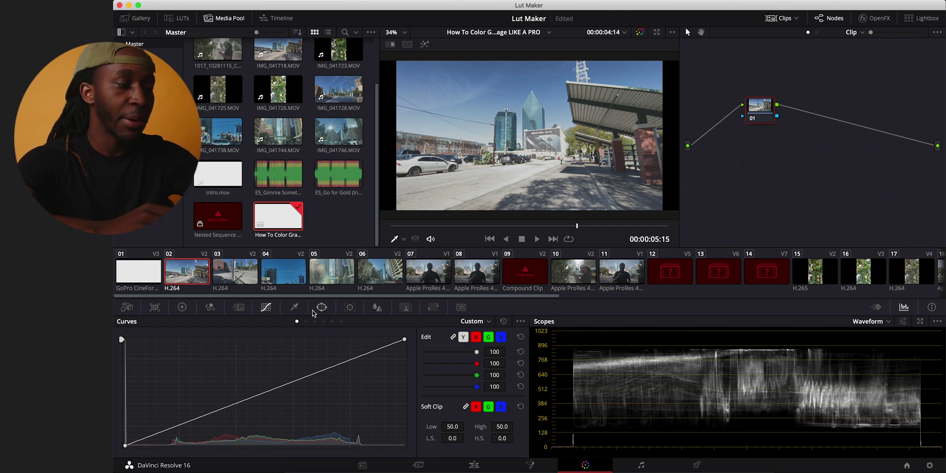
pyautogui.click(182, 307)
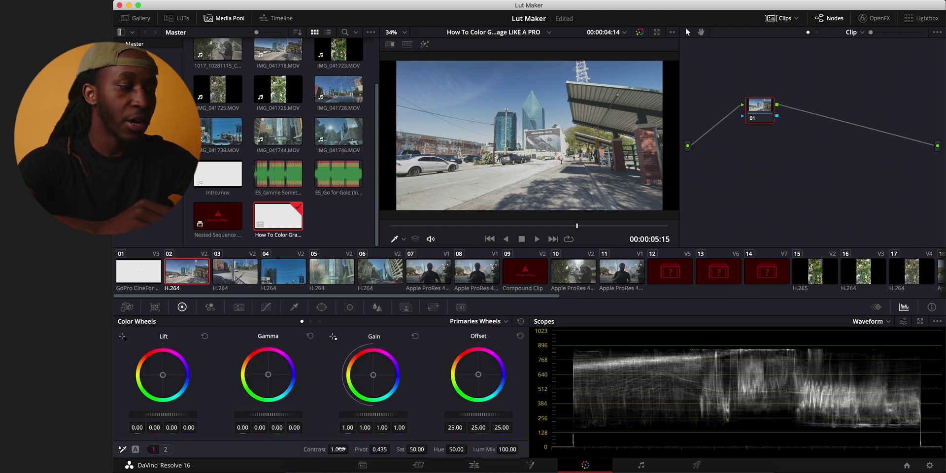
pyautogui.moveTo(338, 448); pyautogui.dragTo(351, 448)
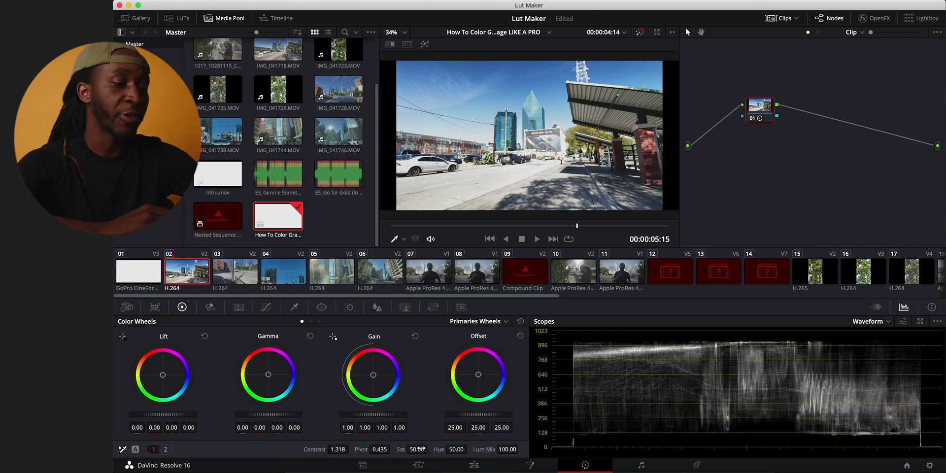
pyautogui.moveTo(417, 448); pyautogui.dragTo(429, 449)
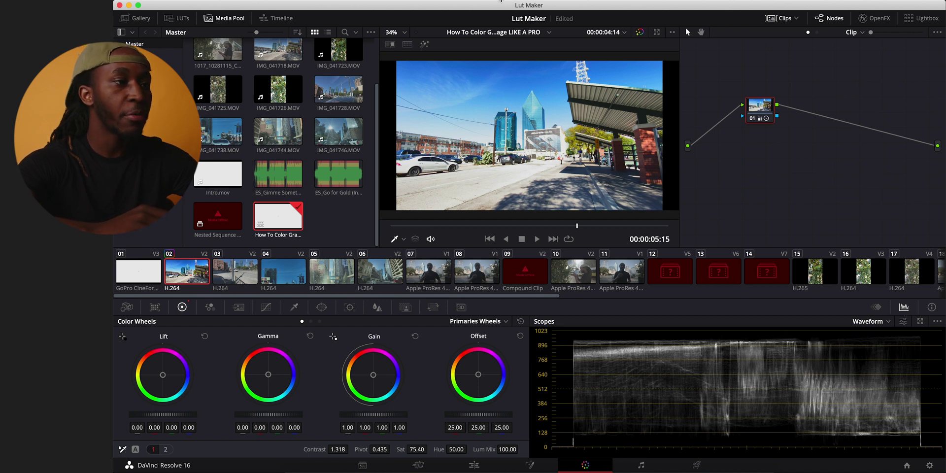
pyautogui.click(500, 1)
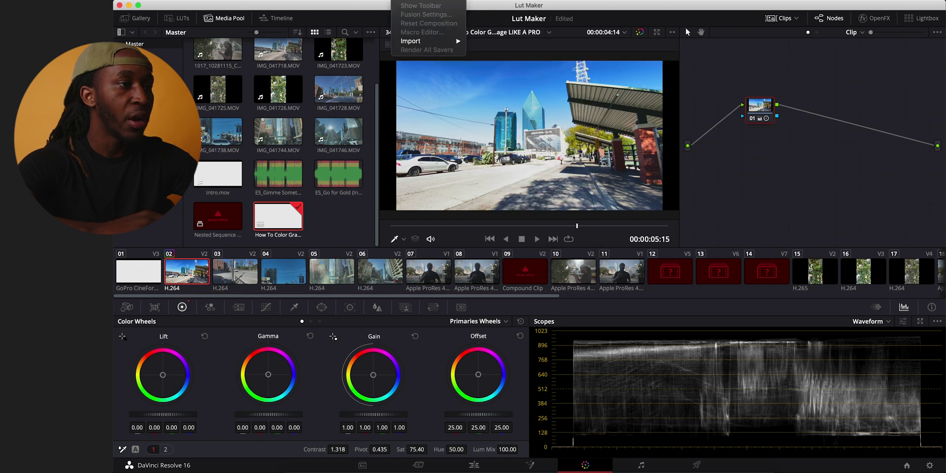
pyautogui.moveTo(358, 1)
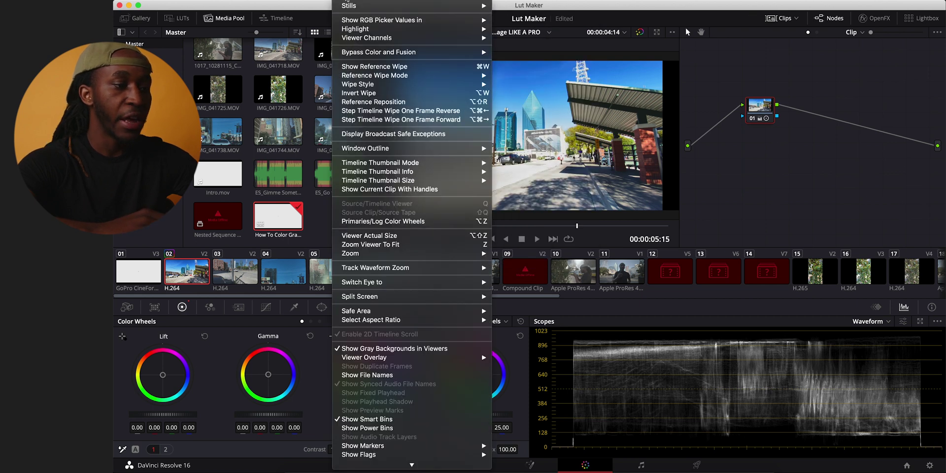
pyautogui.click(348, 1)
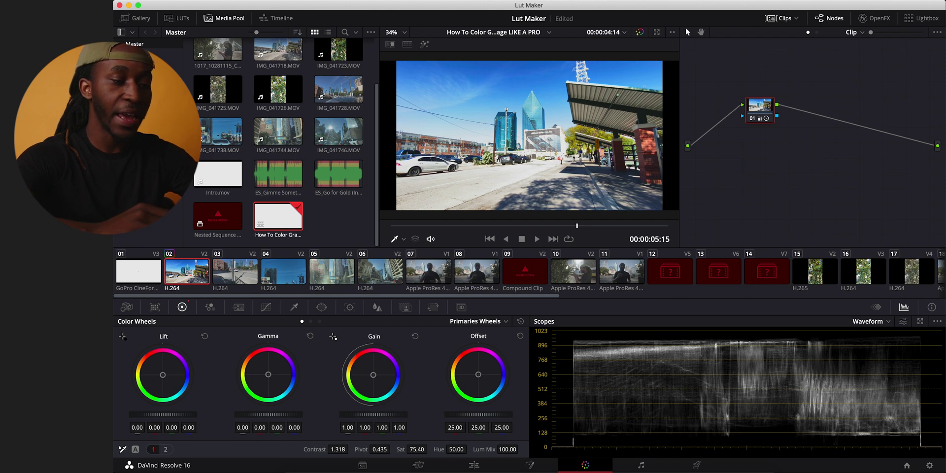
# - Darken the street clip with the primaries wheels: gain 0.86, lift -0.04, offset 16.10 and gamma -0.01
pyautogui.moveTo(373, 414); pyautogui.dragTo(359, 413)
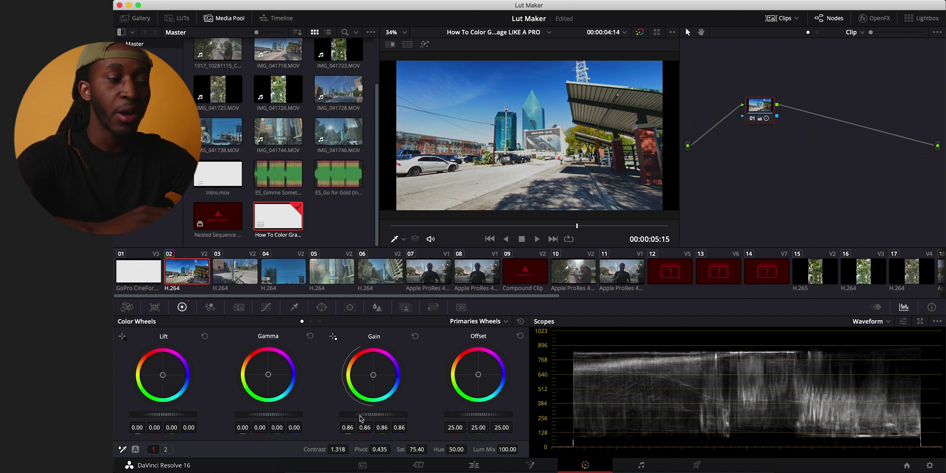
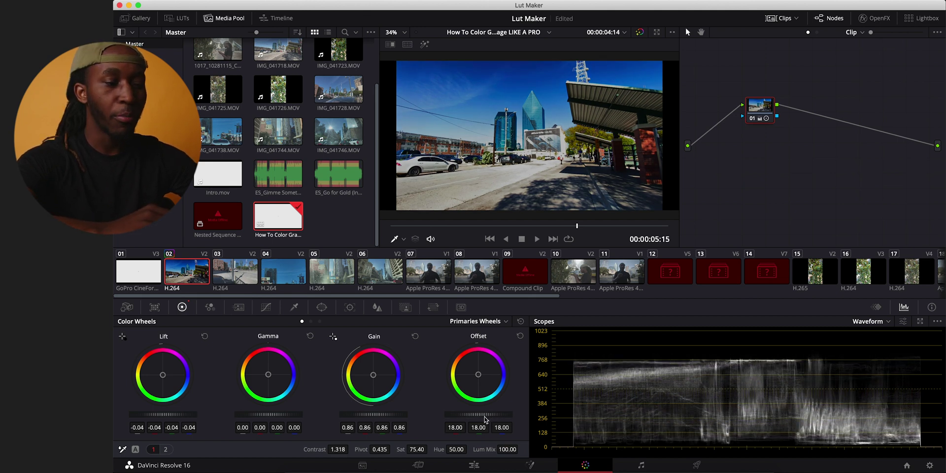
pyautogui.moveTo(458, 414); pyautogui.dragTo(459, 419)
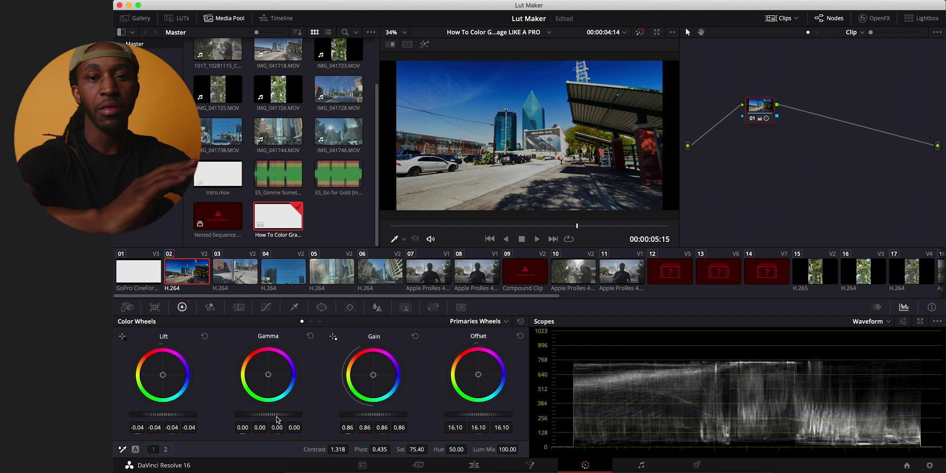
pyautogui.moveTo(268, 413); pyautogui.dragTo(266, 413)
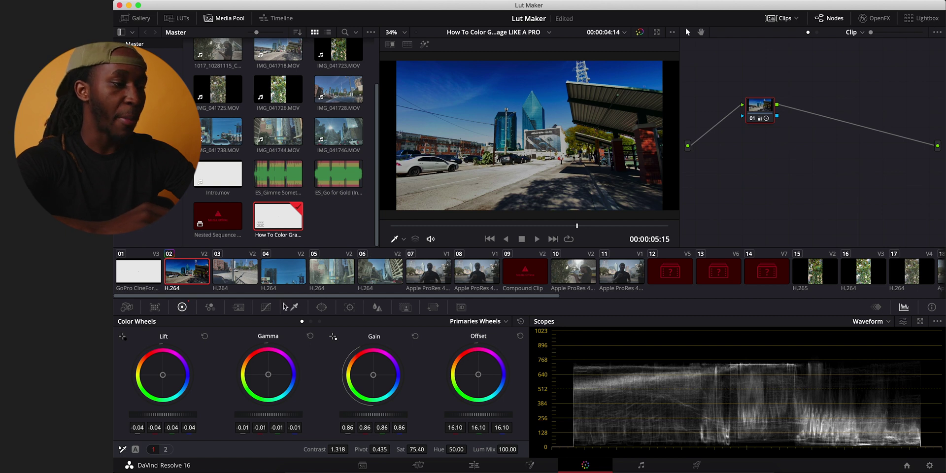
pyautogui.moveTo(269, 414); pyautogui.dragTo(256, 414)
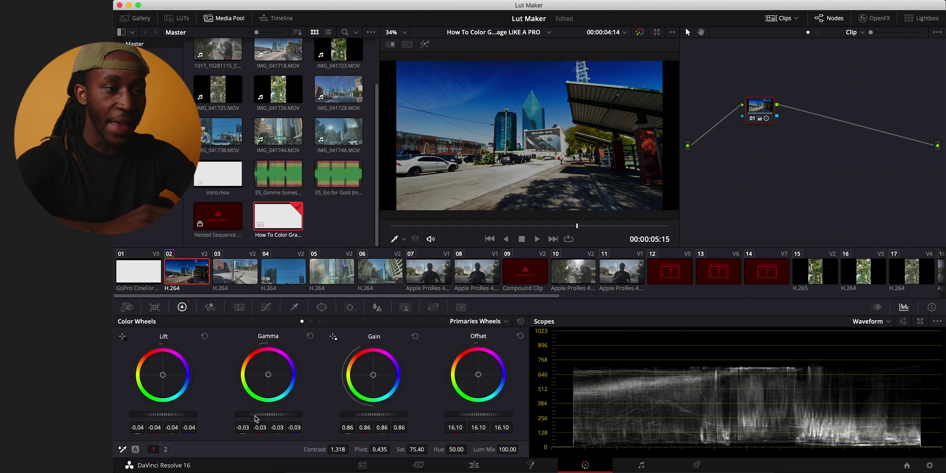
pyautogui.moveTo(256, 414); pyautogui.dragTo(249, 414)
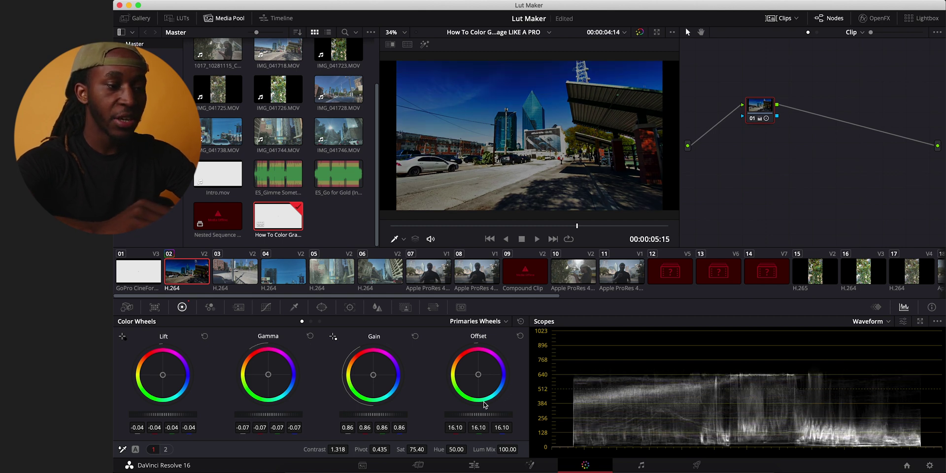
pyautogui.press('super+z')
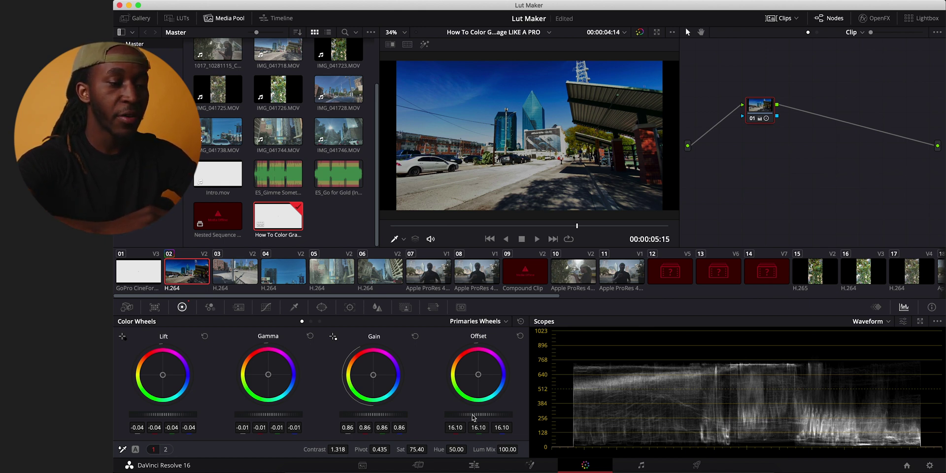
# - Raise the street clip's offset to 20.45 and reduce its saturation to 70.00 and contrast to 1.258
pyautogui.moveTo(478, 414); pyautogui.dragTo(502, 414)
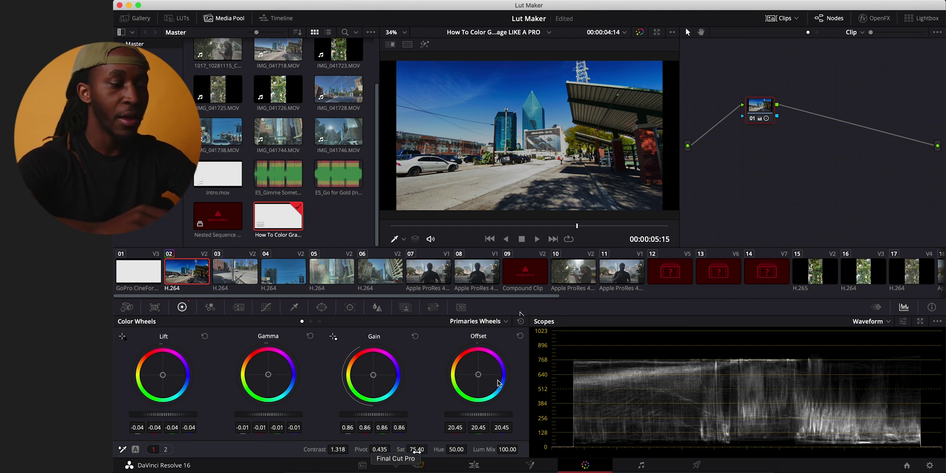
pyautogui.moveTo(429, 449); pyautogui.dragTo(427, 449)
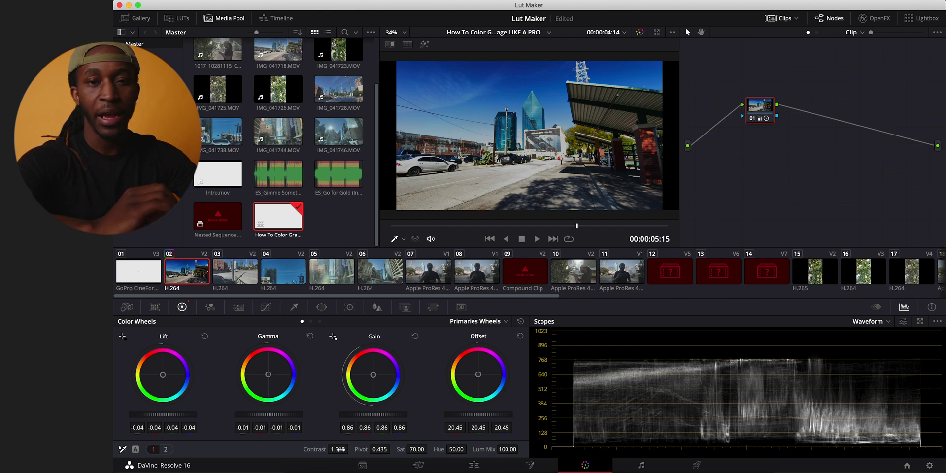
pyautogui.moveTo(338, 450)
pyautogui.mouseDown()
pyautogui.moveTo(328, 449)
pyautogui.moveTo(342, 452)
pyautogui.mouseUp()
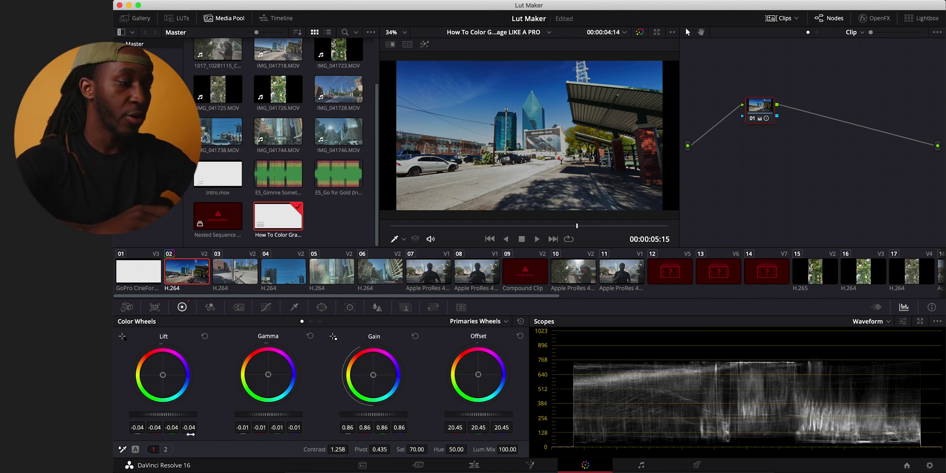
# - Set the street clip's midtone detail to 15.00 and color boost to 13.00, and play back the graded clip
pyautogui.click(167, 450)
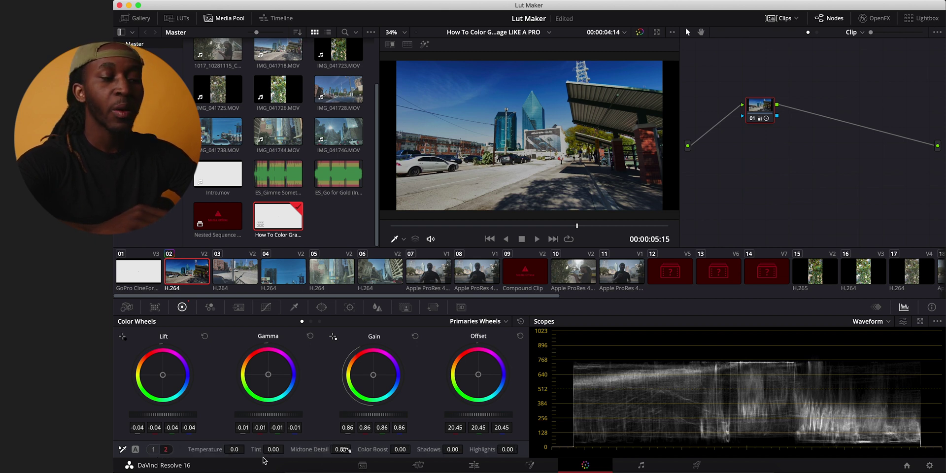
pyautogui.moveTo(344, 448); pyautogui.dragTo(341, 450)
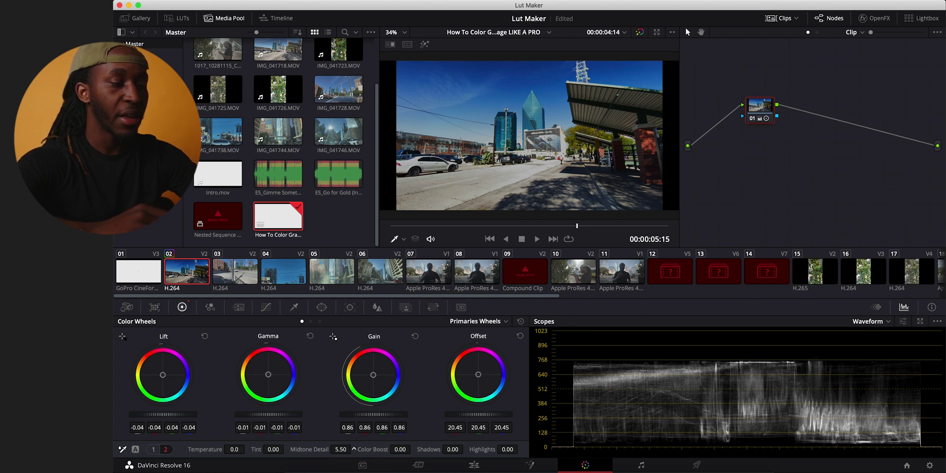
pyautogui.moveTo(341, 449); pyautogui.dragTo(347, 448)
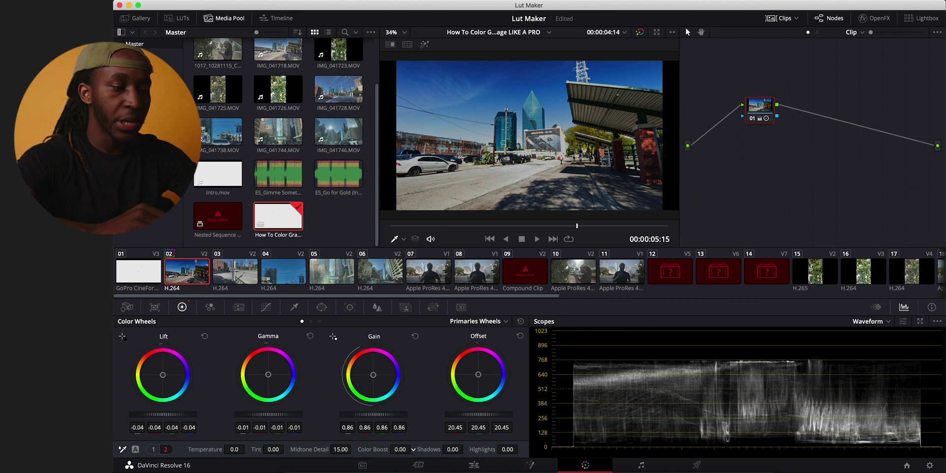
pyautogui.moveTo(413, 449); pyautogui.dragTo(413, 449)
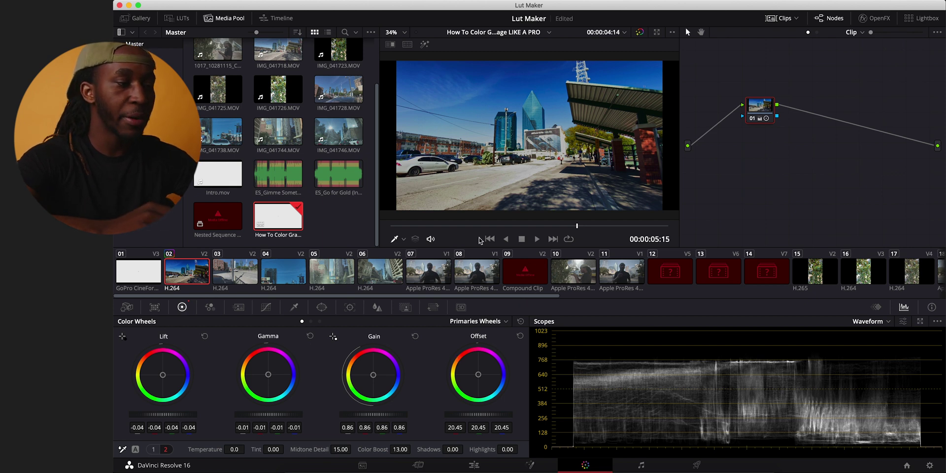
pyautogui.click(429, 227)
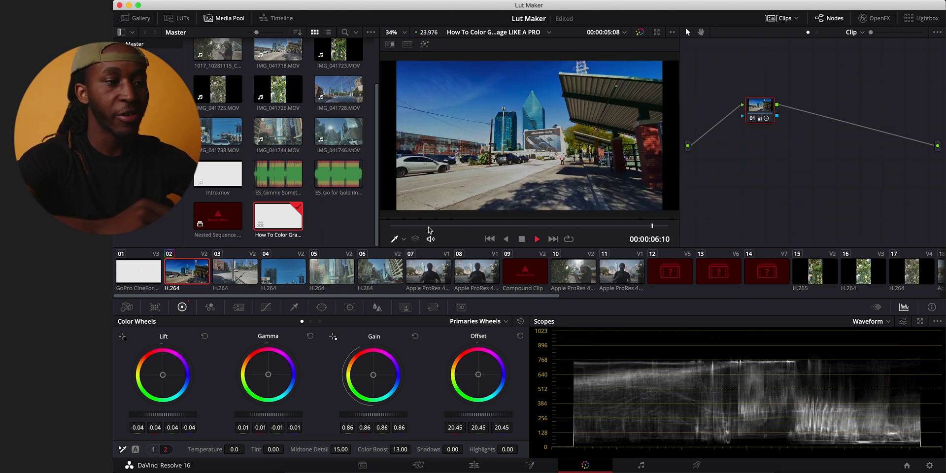
pyautogui.press('space')
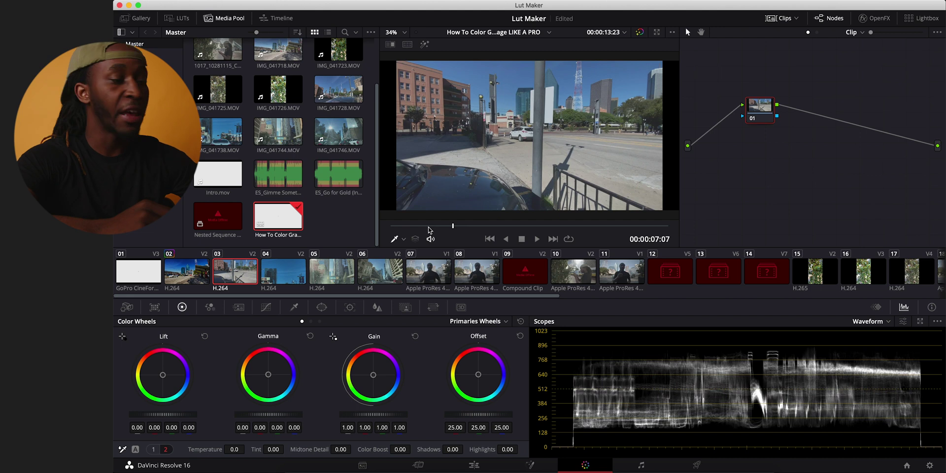
# - Generate a 33-point 3D LUT from graded clip 02 and save it with the file prefix 1 in the project folder
pyautogui.click(196, 271)
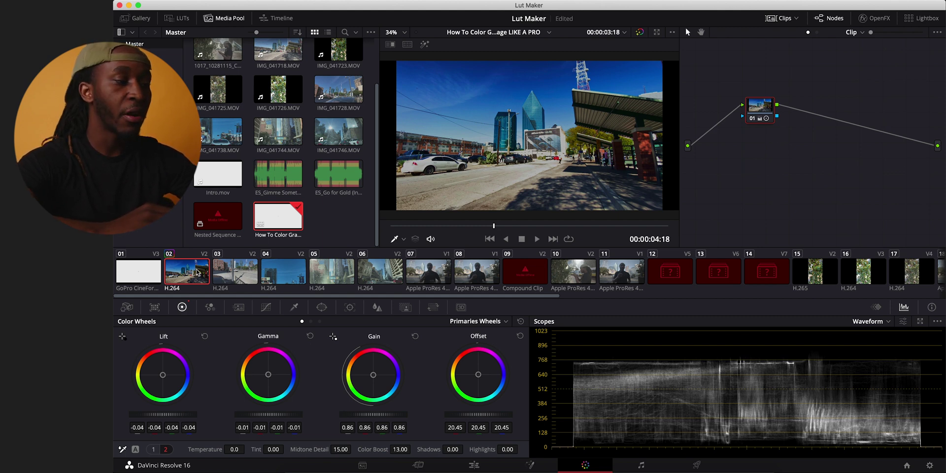
pyautogui.rightClick(196, 271)
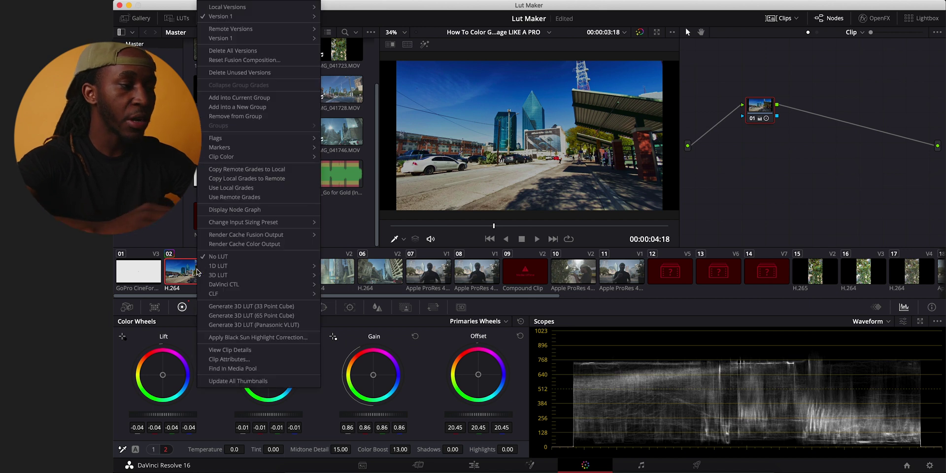
pyautogui.click(269, 307)
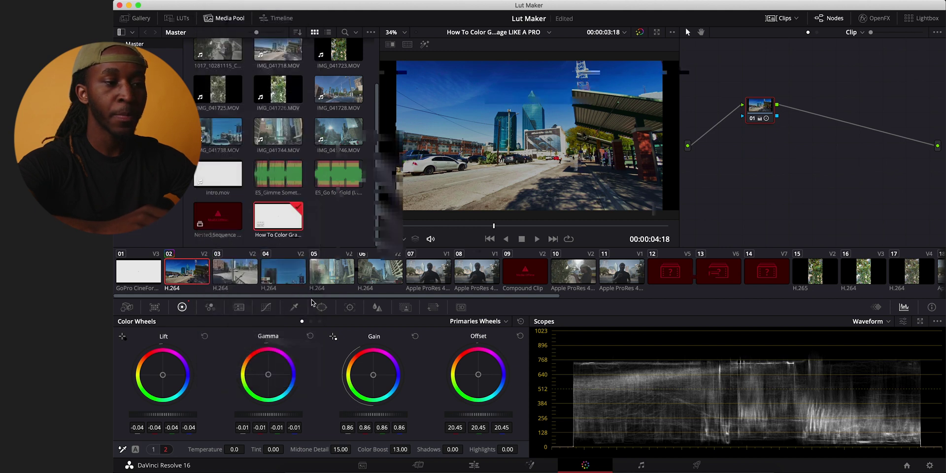
pyautogui.write('1')
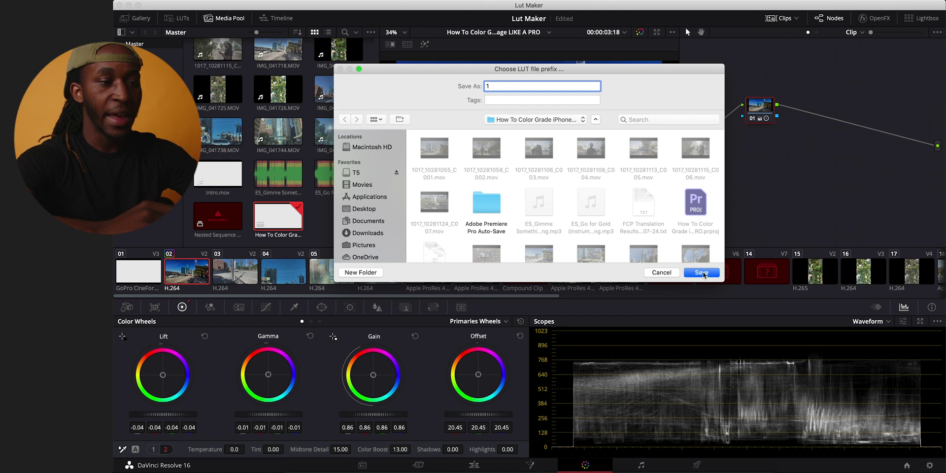
pyautogui.click(702, 272)
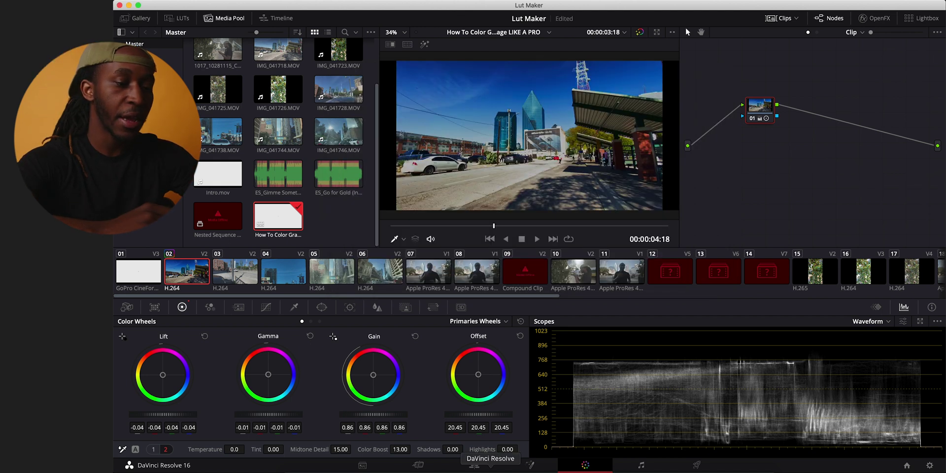
# - Switch to Premiere Pro, park the playhead at 00:00:05:12 and select the IMG_041718.MOV clip on V2
pyautogui.click(427, 470)
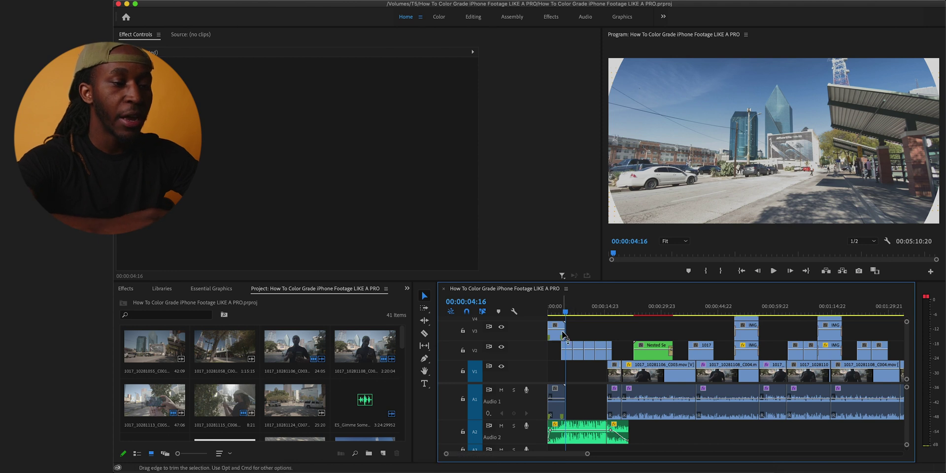
pyautogui.press('=')
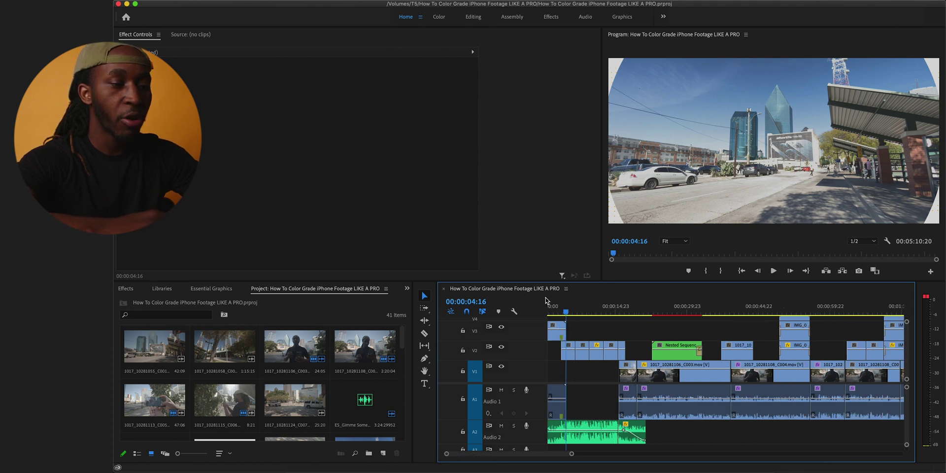
pyautogui.press('=')
pyautogui.press('=')
pyautogui.press('=')
pyautogui.click(690, 359)
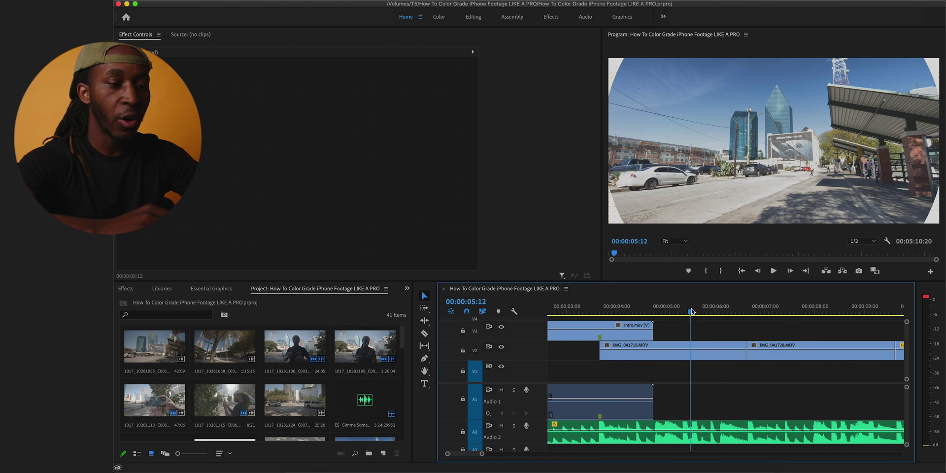
pyautogui.click(690, 359)
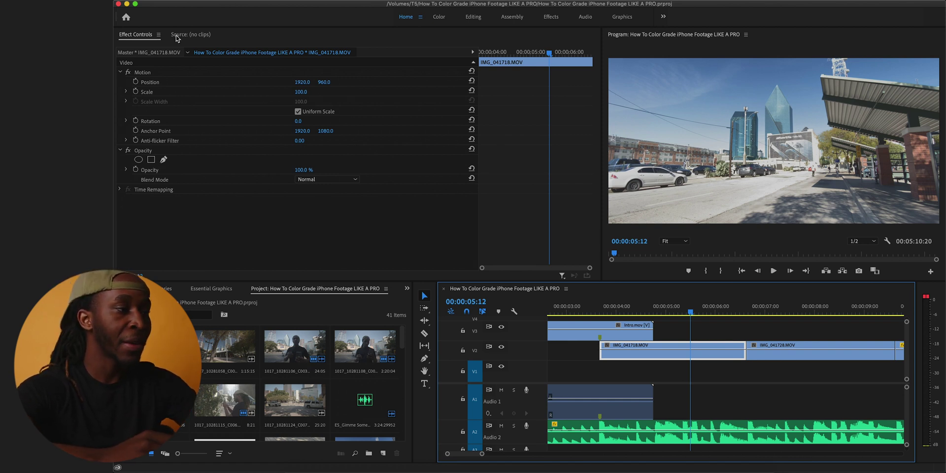
# - Apply the Lumetri Color effect to the master clip of IMG_041718.MOV
pyautogui.click(153, 53)
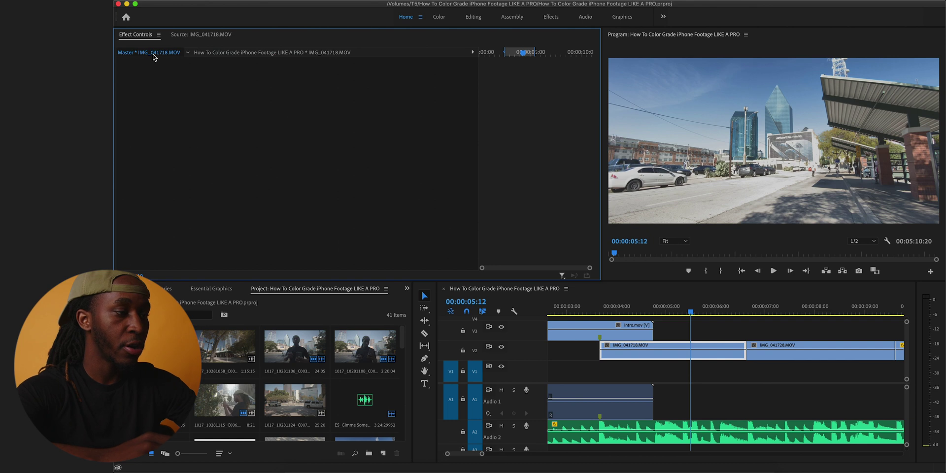
pyautogui.hotkey('shift', '7')
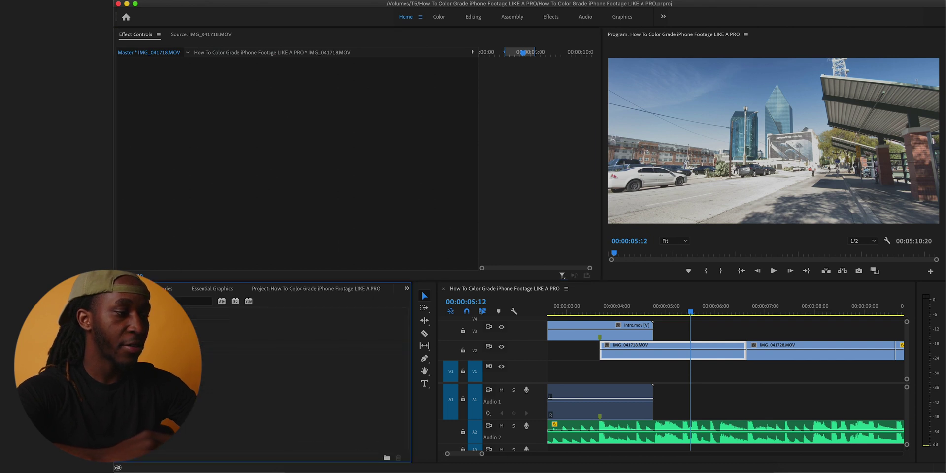
pyautogui.moveTo(207, 388); pyautogui.dragTo(233, 151)
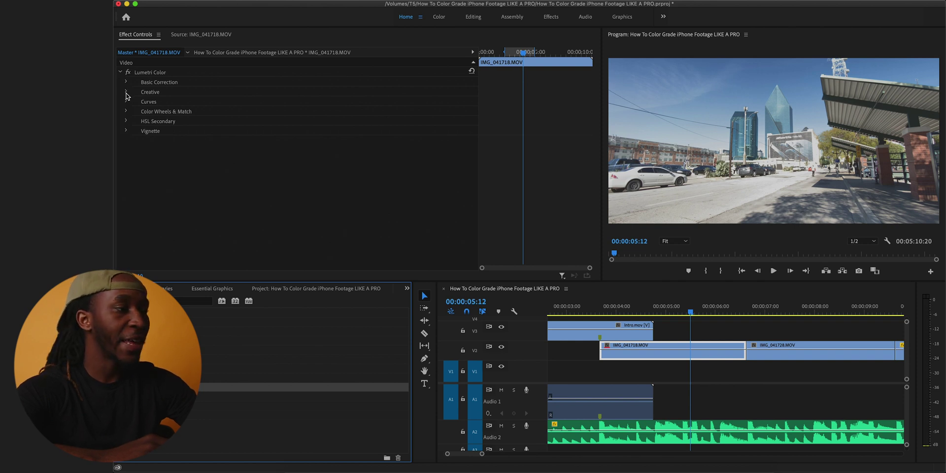
# - Load the 1_2.IMG_041718.cube LUT as the Creative look of the master clip's Lumetri Color effect
pyautogui.click(126, 92)
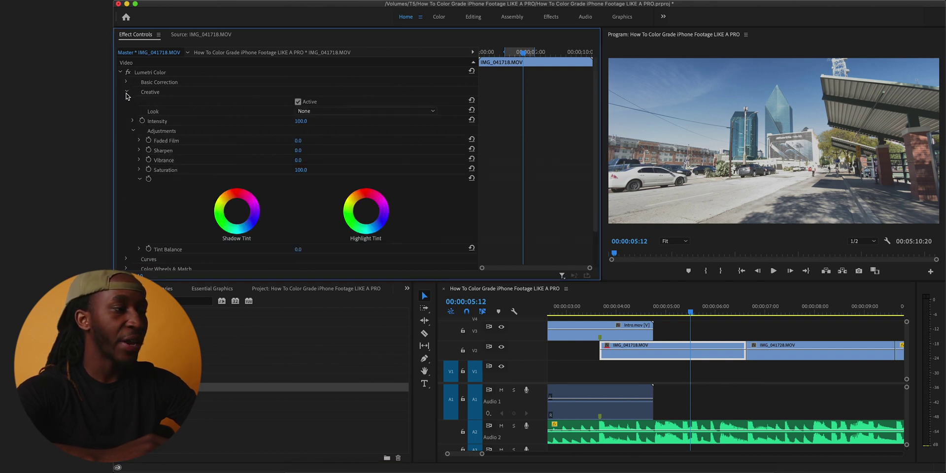
pyautogui.click(306, 114)
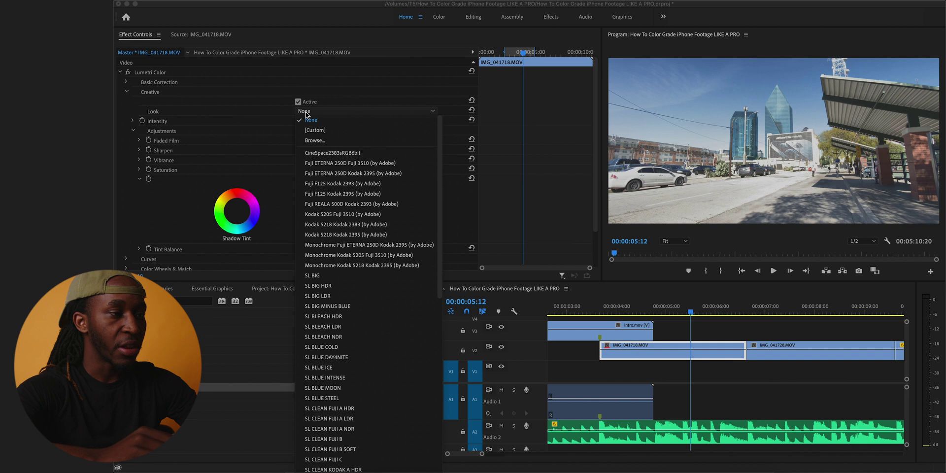
pyautogui.click(325, 141)
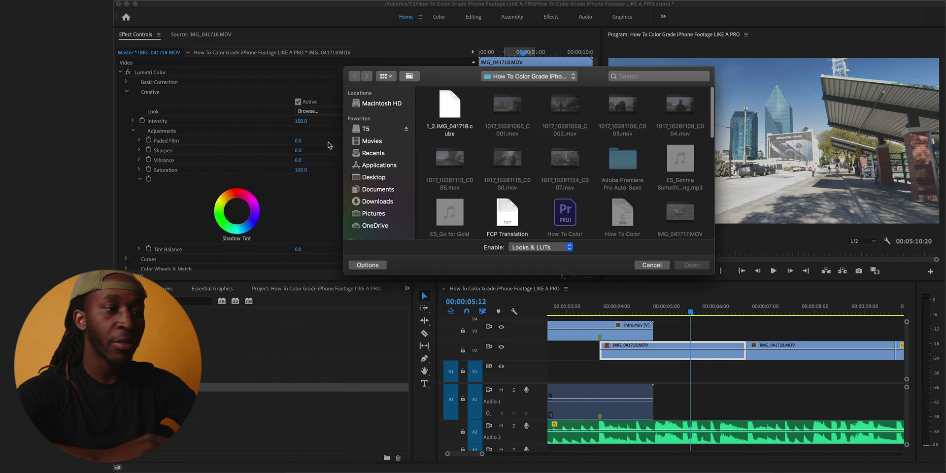
pyautogui.click(449, 111)
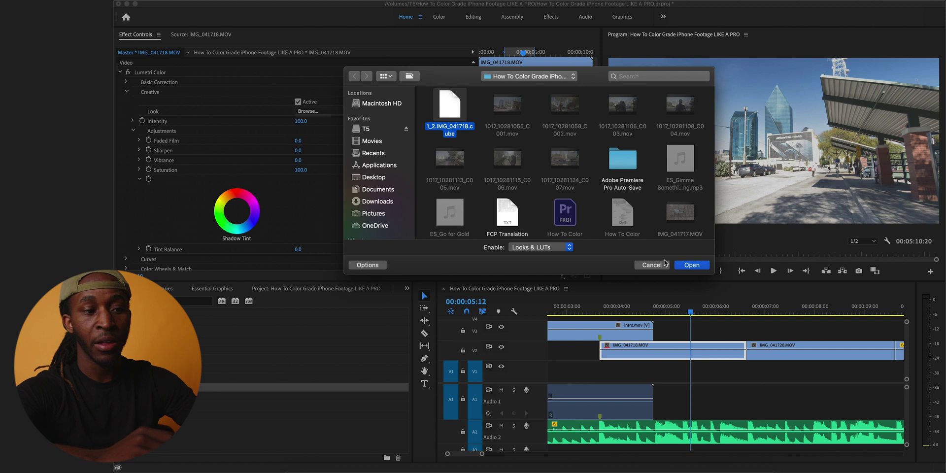
pyautogui.click(691, 265)
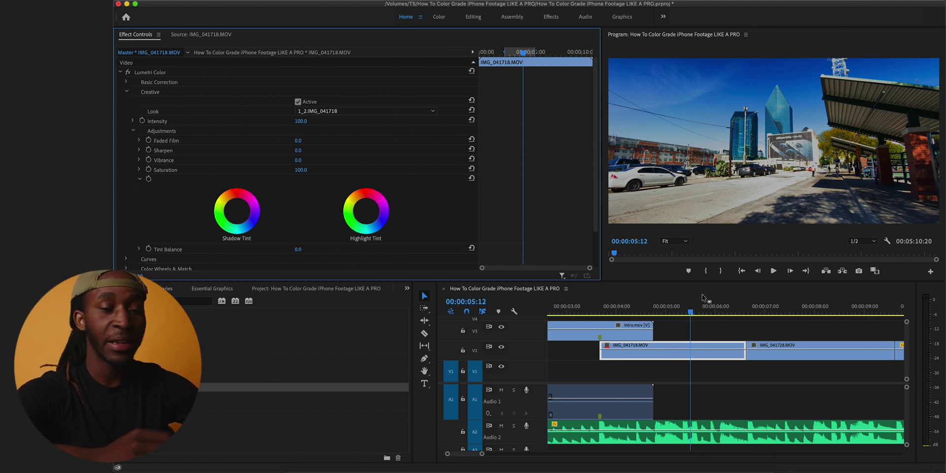
# - Deselect the clip and play the timeline through the graded IMG_041718.MOV shot to review the look
pyautogui.click(706, 364)
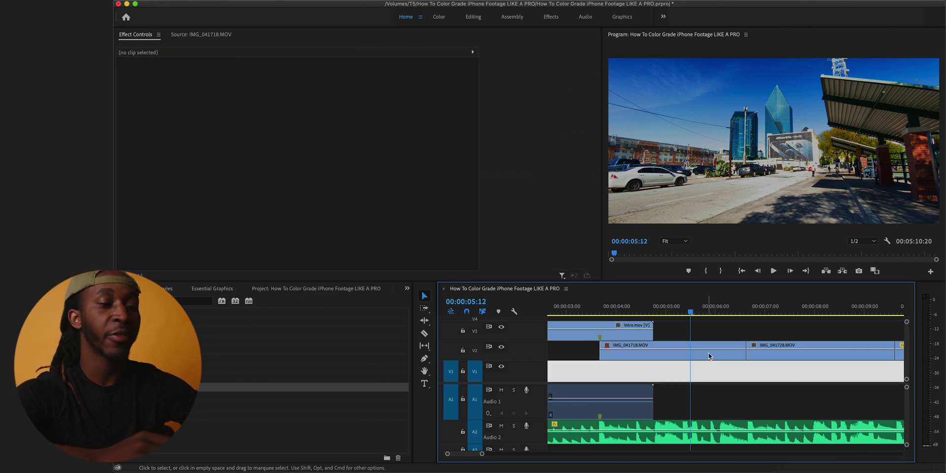
pyautogui.click(683, 332)
pyautogui.click(623, 308)
pyautogui.press('space')
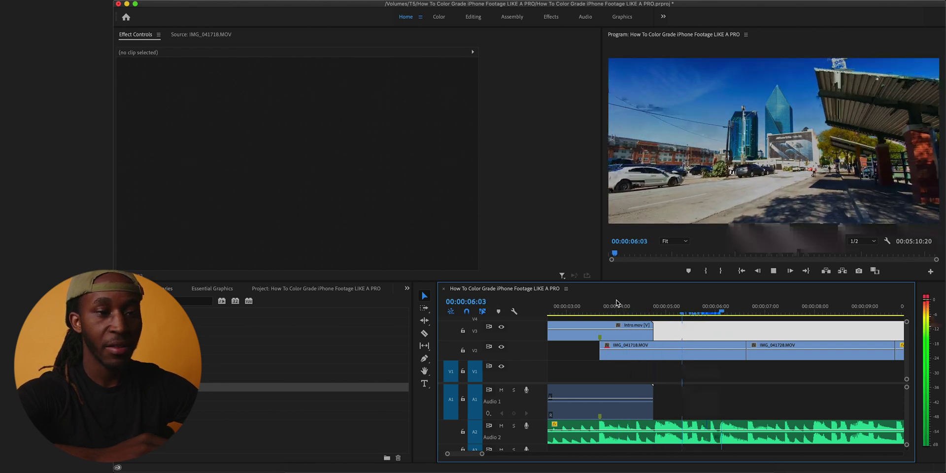
pyautogui.press('space')
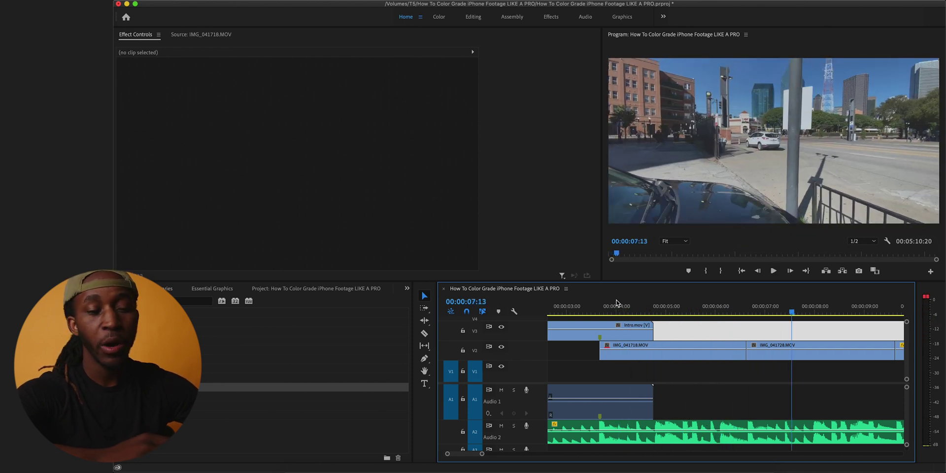
# - Park the playhead at 00:00:05:15 and copy the Lumetri Color effect from the master clip of IMG_041718.MOV
pyautogui.click(696, 308)
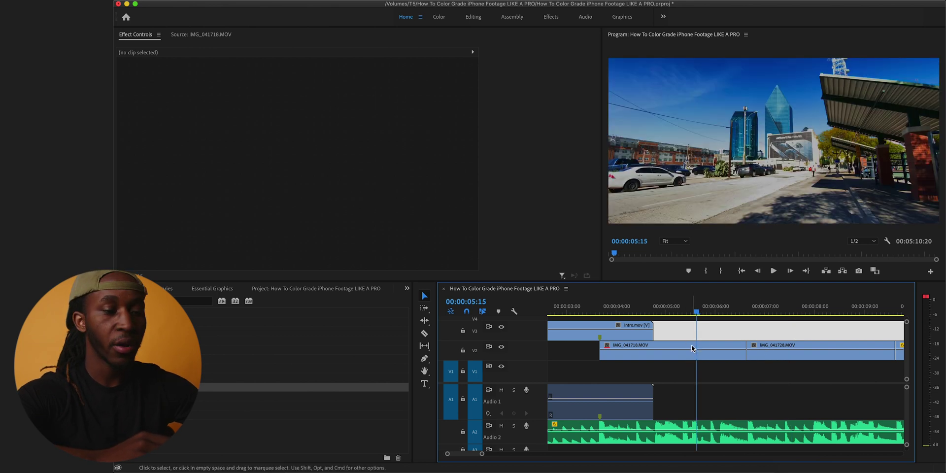
pyautogui.click(692, 353)
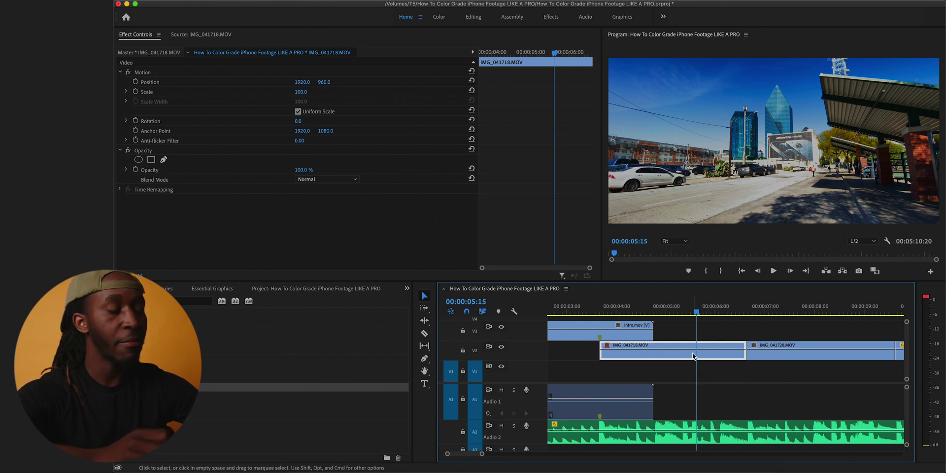
pyautogui.click(155, 53)
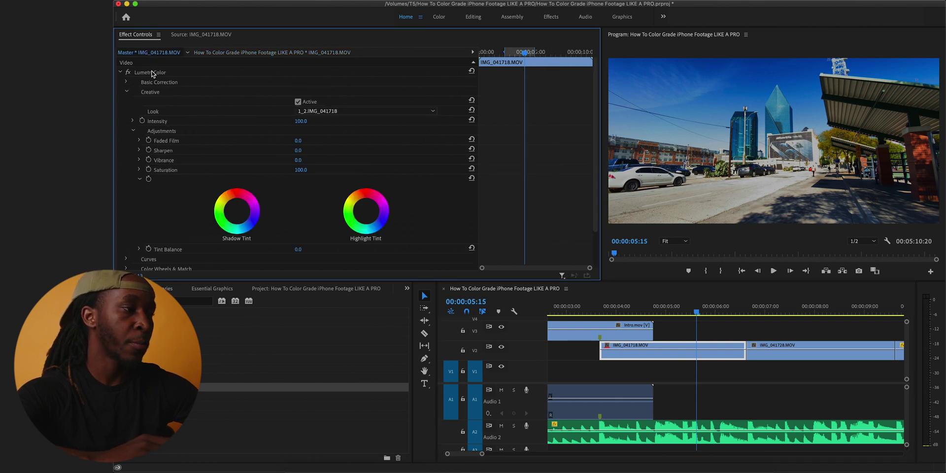
pyautogui.click(151, 74)
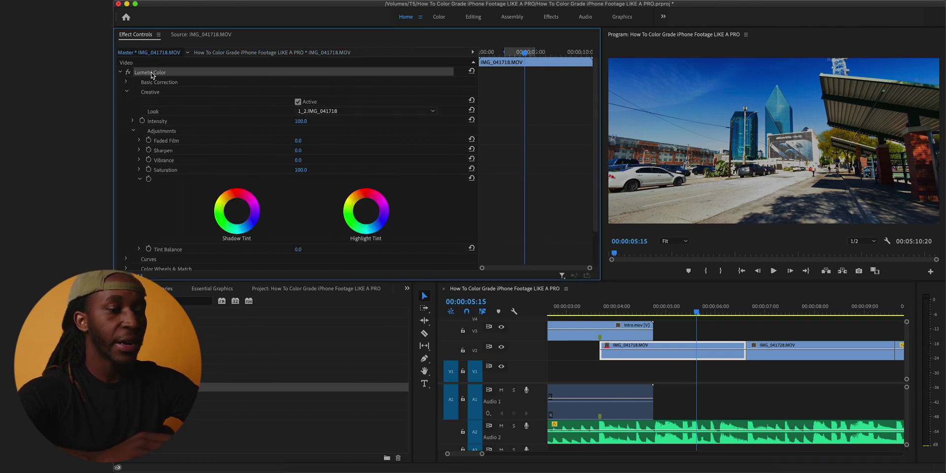
# - Park the playhead at 00:00:07:04 and paste the copied Lumetri Color effect onto the master clip of IMG_041728.MOV
pyautogui.click(773, 312)
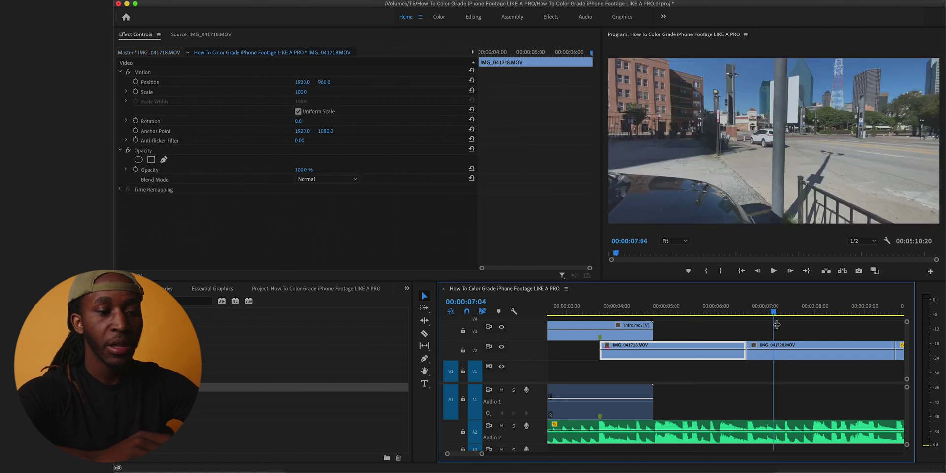
pyautogui.click(783, 352)
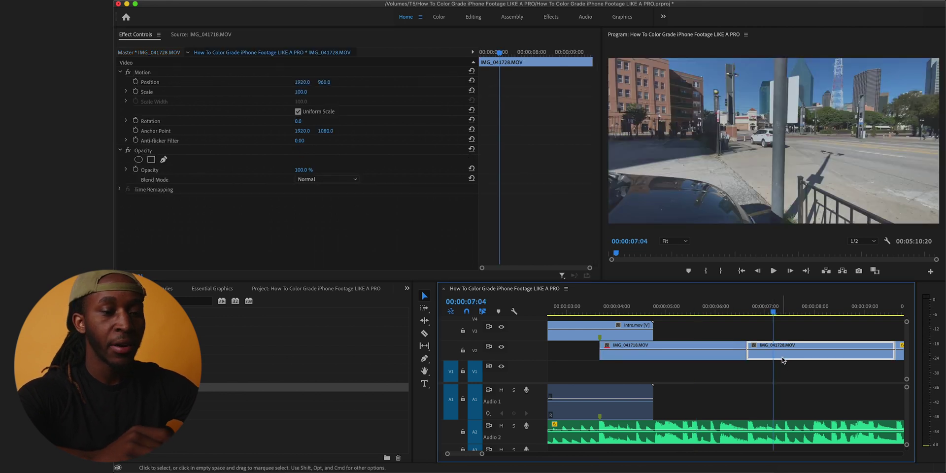
pyautogui.click(146, 53)
pyautogui.hotkey('ctrl', 'v')
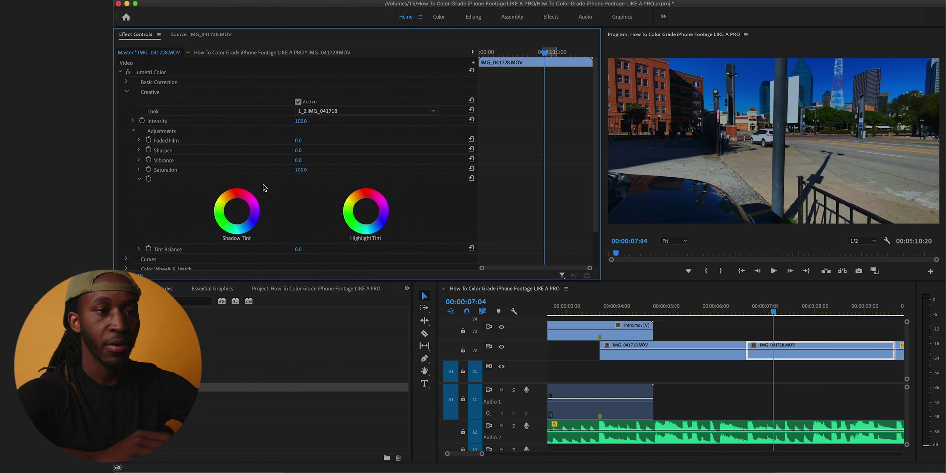
# - Play the timeline through the graded IMG_041728.MOV shot and stop within IMG_041738.MOV at 00:00:10:19
pyautogui.click(730, 301)
pyautogui.press('space')
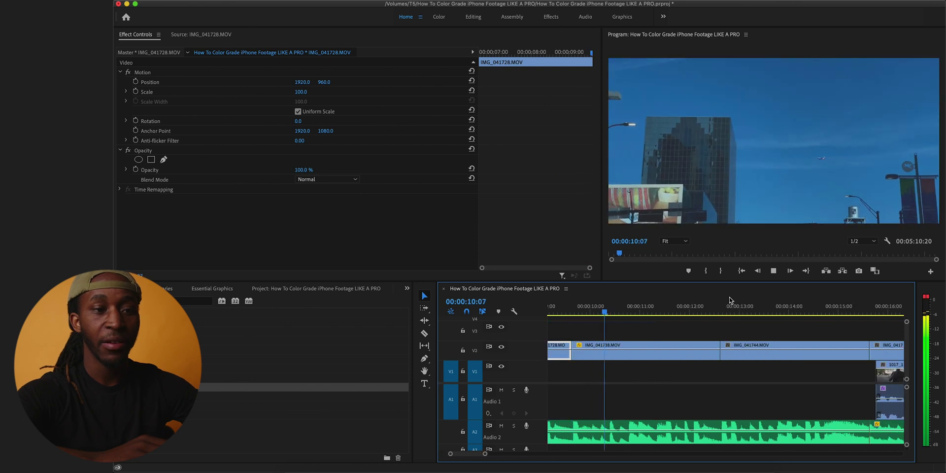
pyautogui.press('space')
# - Try the copied Lumetri Color effect on the master clip of IMG_041738.MOV
pyautogui.moveTo(689, 349)
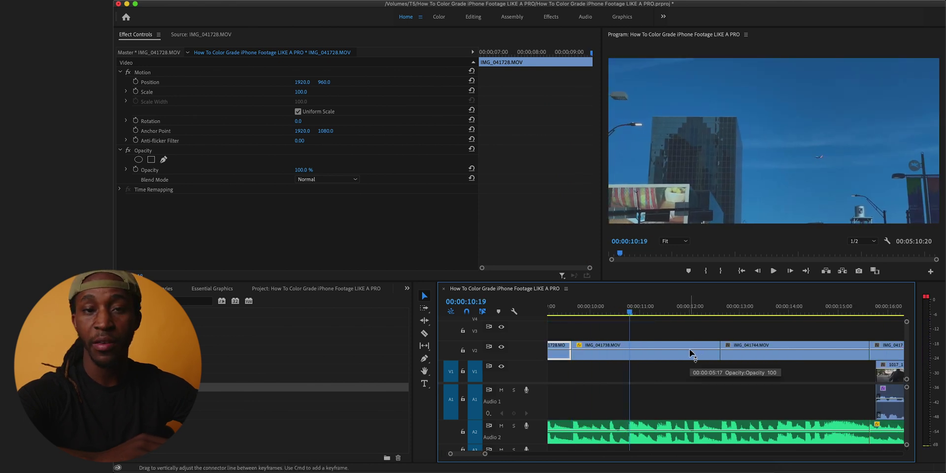
pyautogui.click(689, 349)
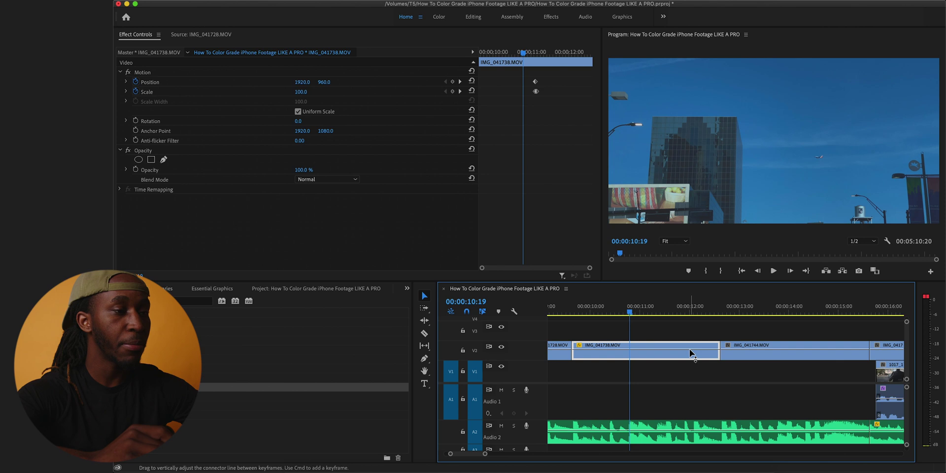
pyautogui.click(148, 52)
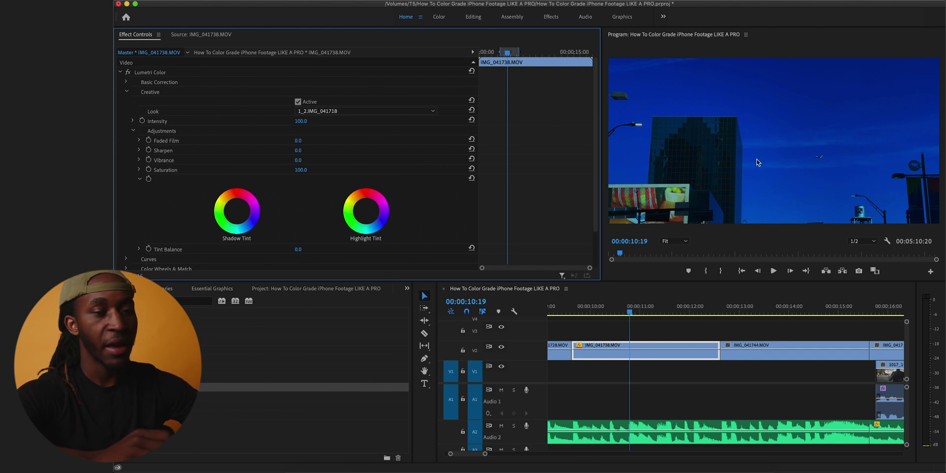
# - Switch to DaVinci Resolve, select clip 04 with the blue-sky building shot and park the playhead at 00:00:10:12
pyautogui.click(490, 467)
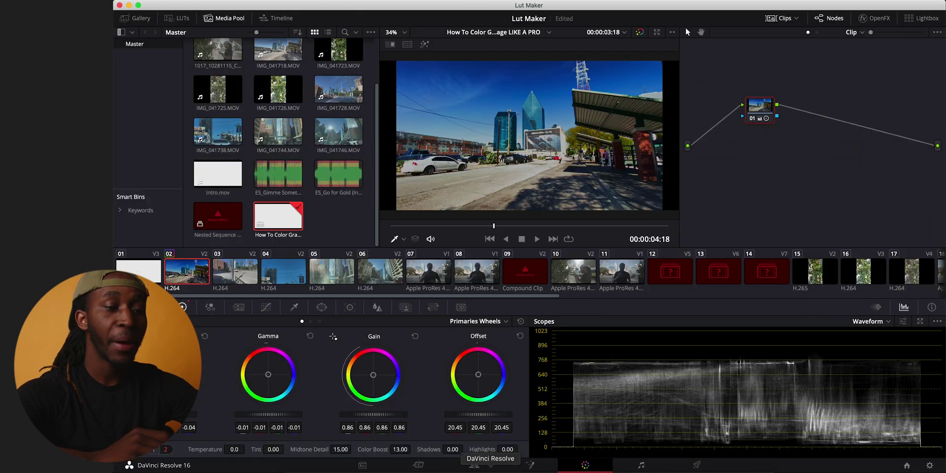
pyautogui.click(279, 280)
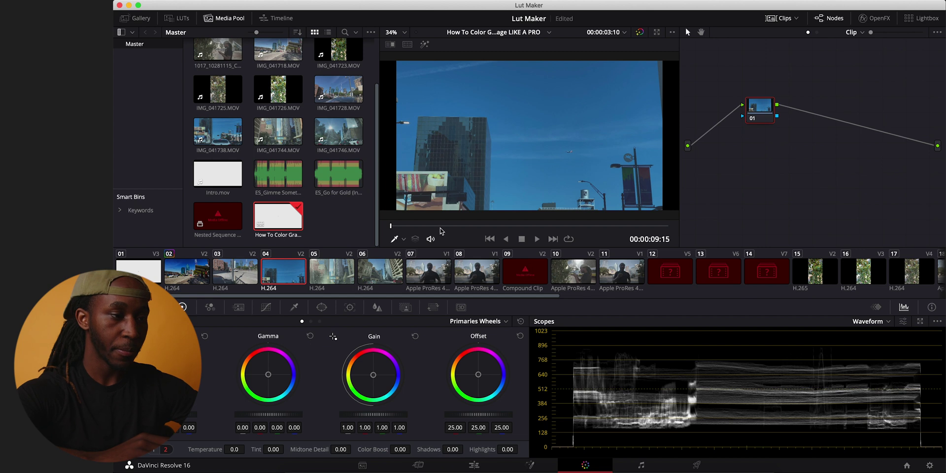
pyautogui.moveTo(444, 230); pyautogui.dragTo(472, 229)
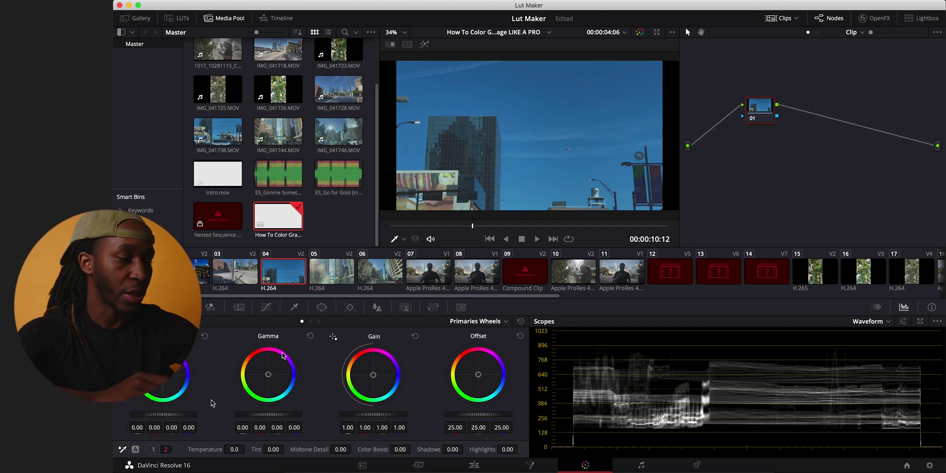
# - Set the contrast of clip 04 to 1.276 and its saturation to 68.00
pyautogui.click(153, 449)
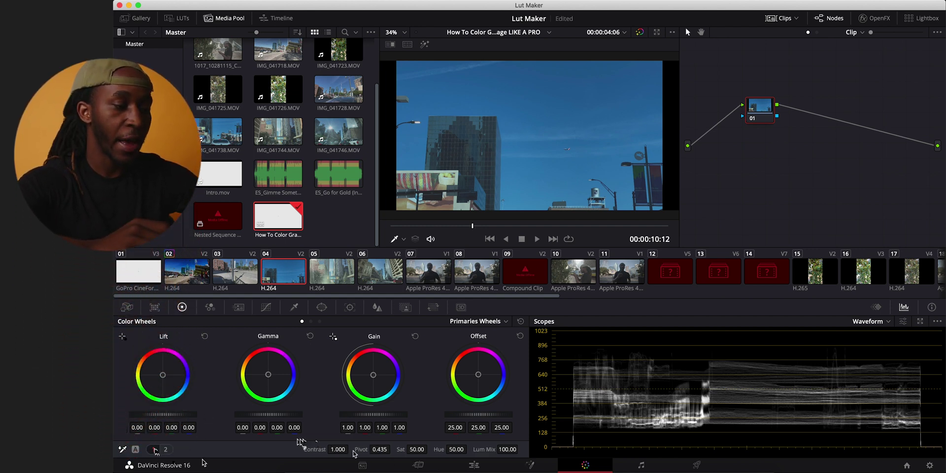
pyautogui.moveTo(337, 450); pyautogui.dragTo(350, 449)
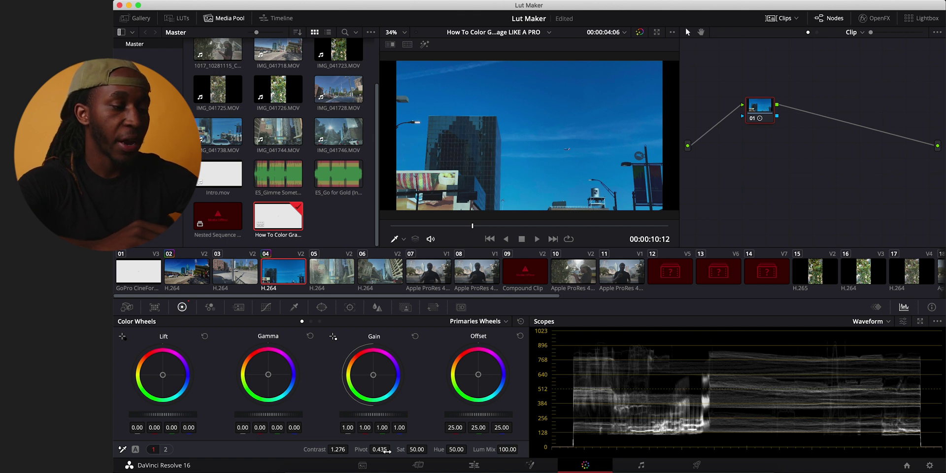
pyautogui.moveTo(416, 449); pyautogui.dragTo(425, 449)
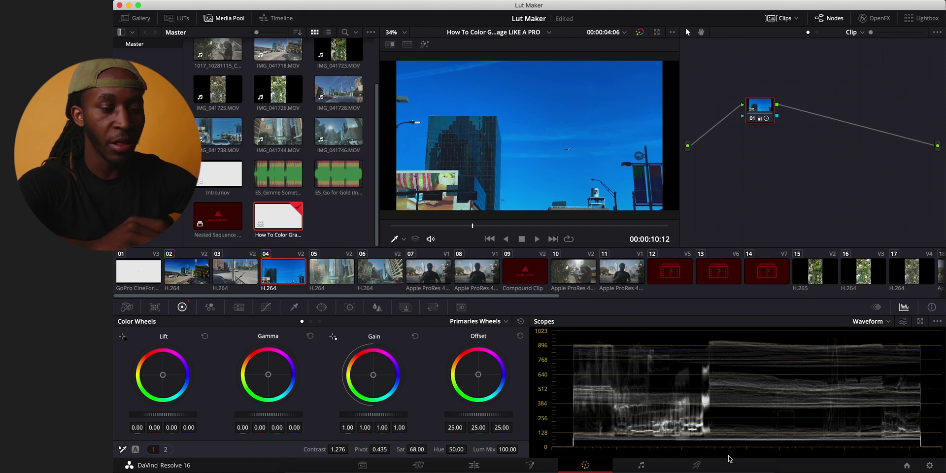
# - Balance clip 04 with the primaries wheels: Gain 0.95, Lift -0.02, Gamma -0.03 and Offset 29.10
pyautogui.moveTo(382, 425); pyautogui.dragTo(381, 425)
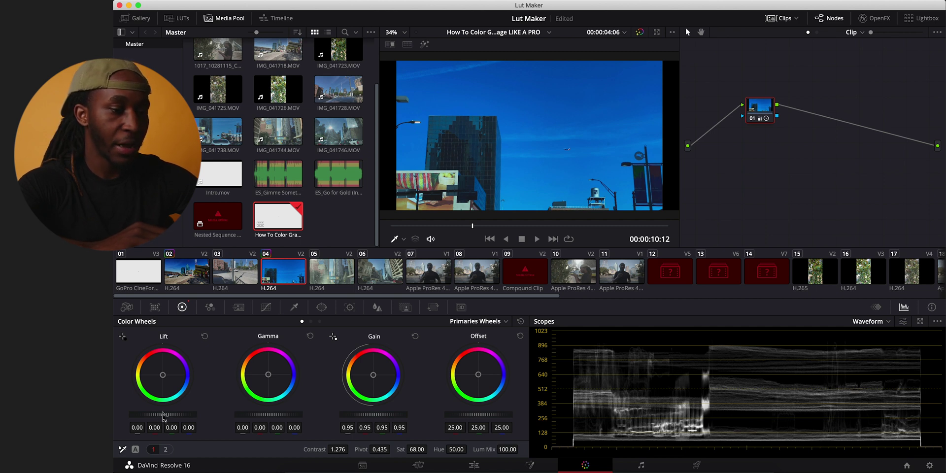
pyautogui.moveTo(163, 414); pyautogui.dragTo(159, 414)
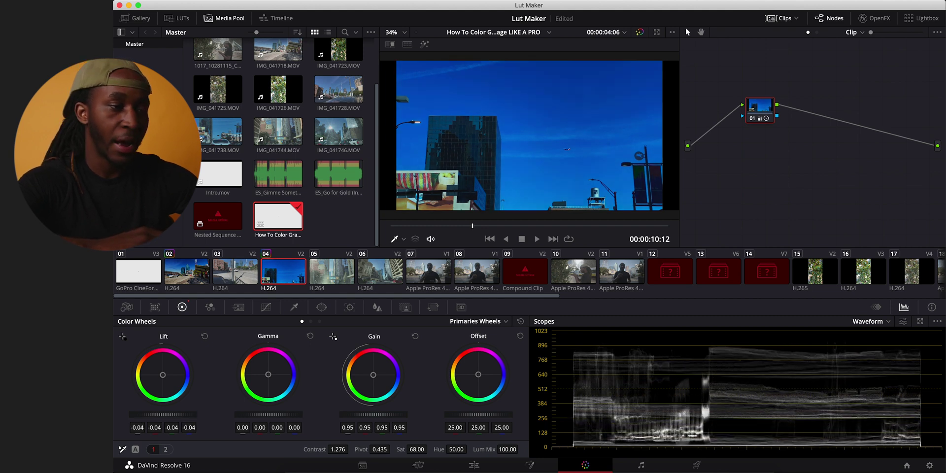
pyautogui.moveTo(159, 414); pyautogui.dragTo(161, 414)
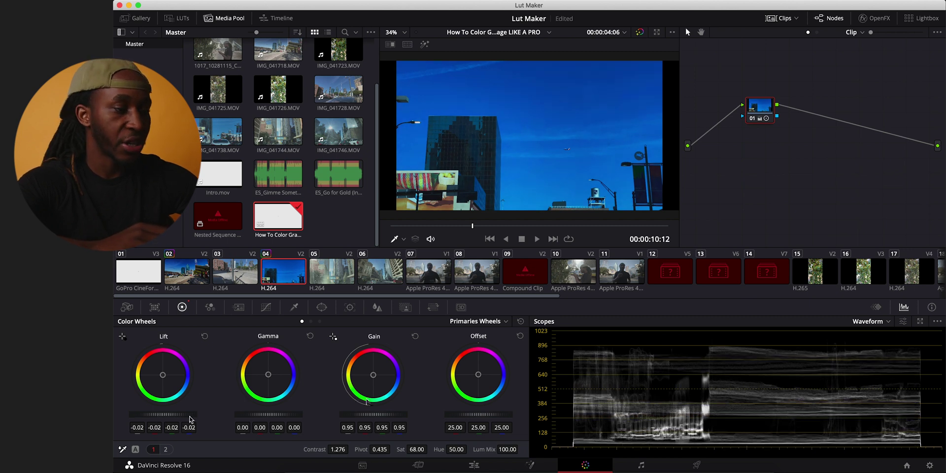
pyautogui.moveTo(278, 415); pyautogui.dragTo(273, 415)
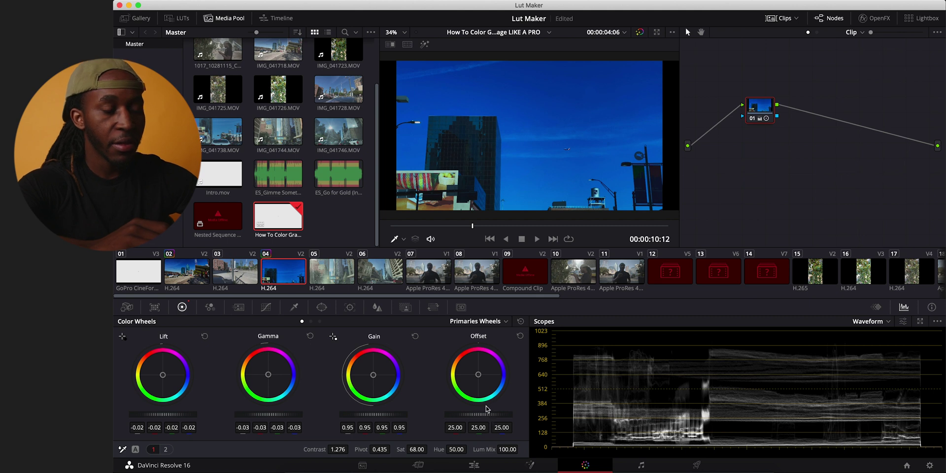
pyautogui.moveTo(478, 414); pyautogui.dragTo(483, 414)
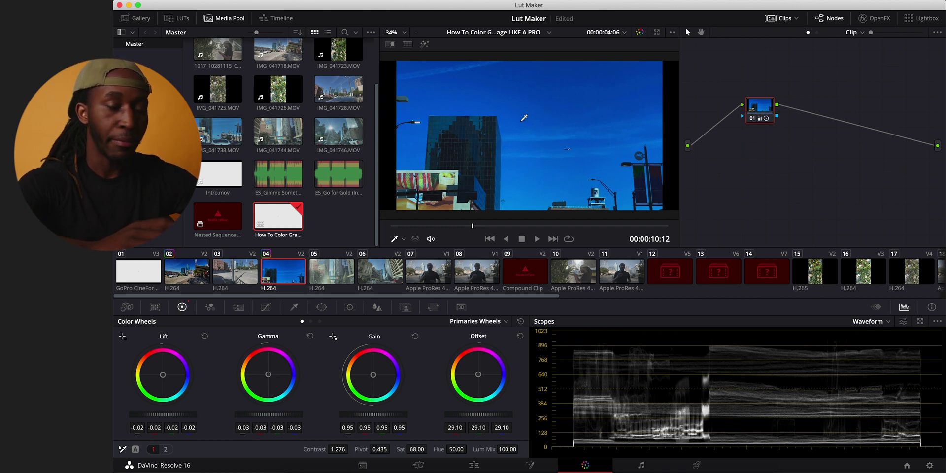
# - Set the temperature of clip 04 to 470.0, midtone detail to 20.50 and color boost to 15.00
pyautogui.click(166, 450)
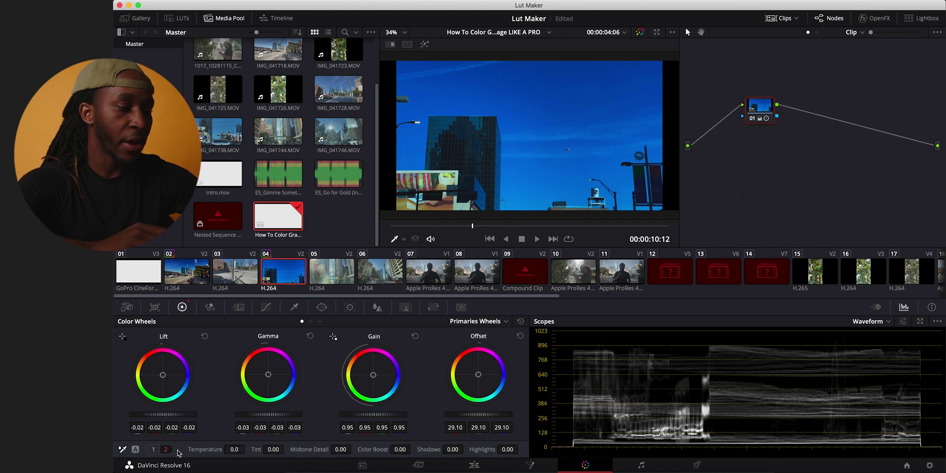
pyautogui.moveTo(234, 449); pyautogui.dragTo(253, 448)
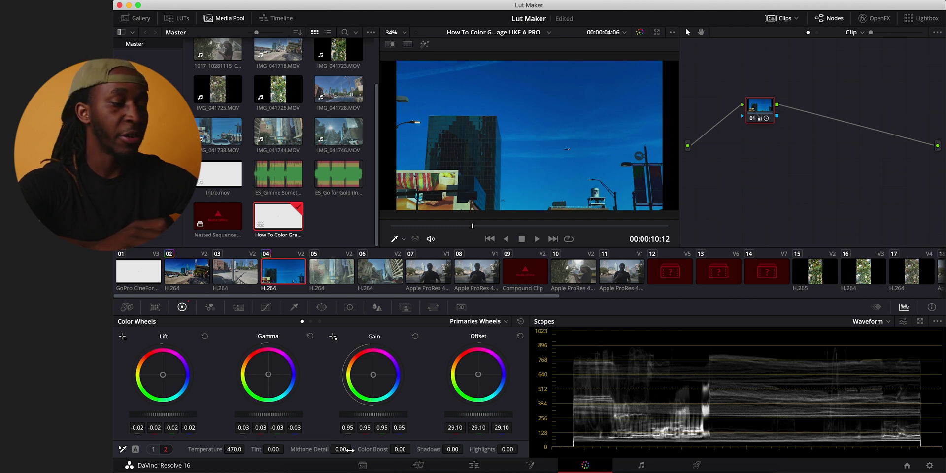
pyautogui.moveTo(349, 450); pyautogui.dragTo(354, 448)
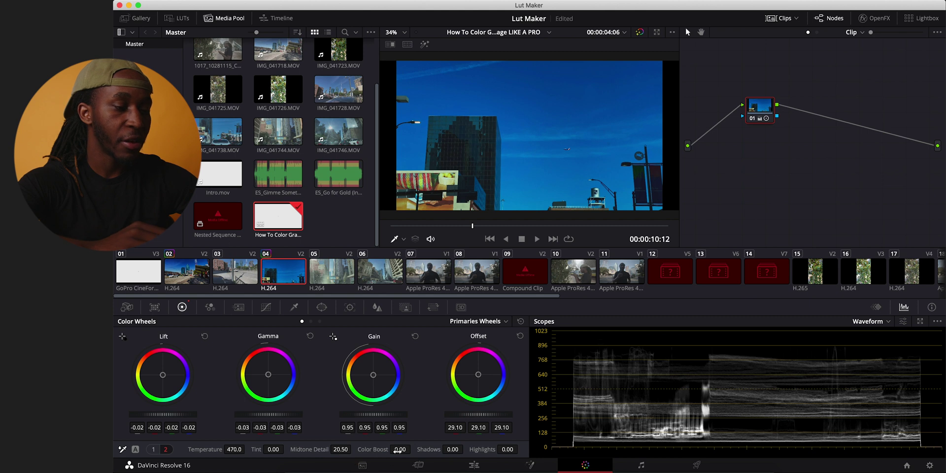
pyautogui.moveTo(399, 449); pyautogui.dragTo(416, 449)
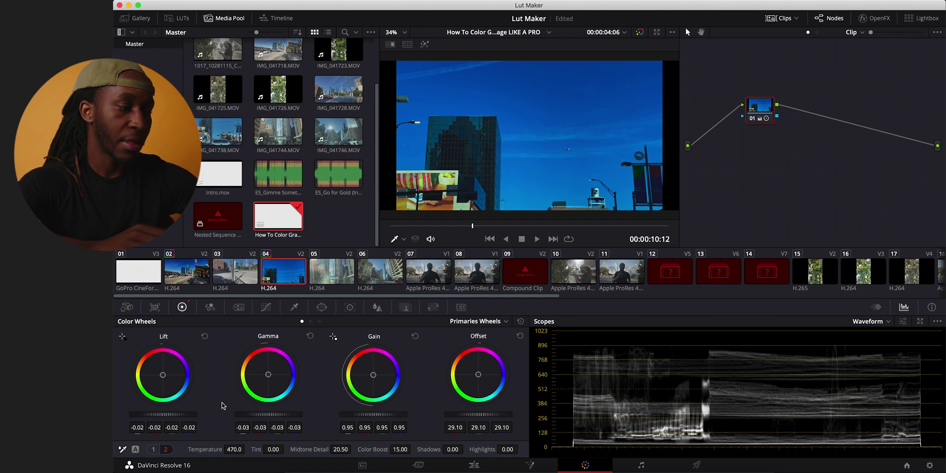
# - Raise the saturation of clip 04 to 73.20 and play the shot to check the grade
pyautogui.click(153, 450)
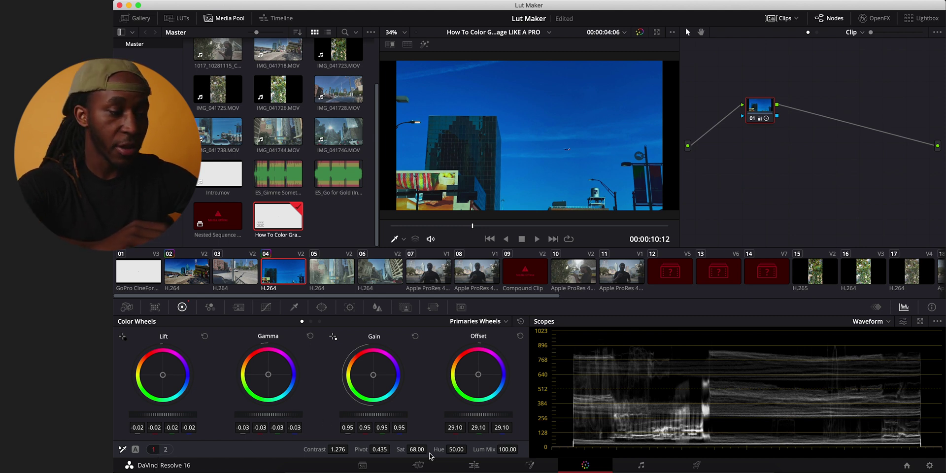
pyautogui.moveTo(416, 450); pyautogui.dragTo(430, 448)
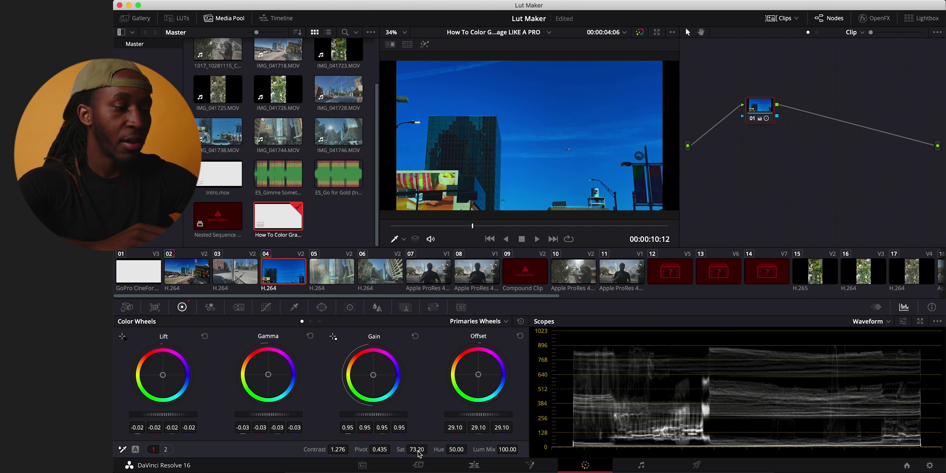
pyautogui.press('space')
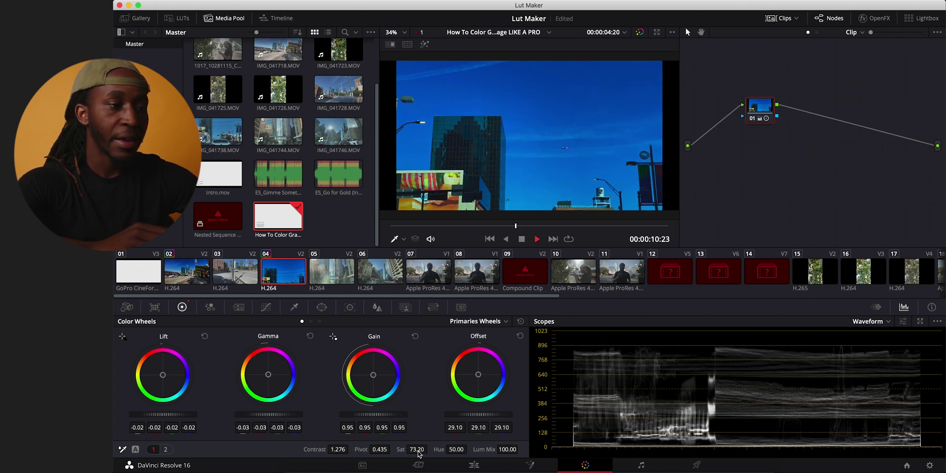
pyautogui.press('space')
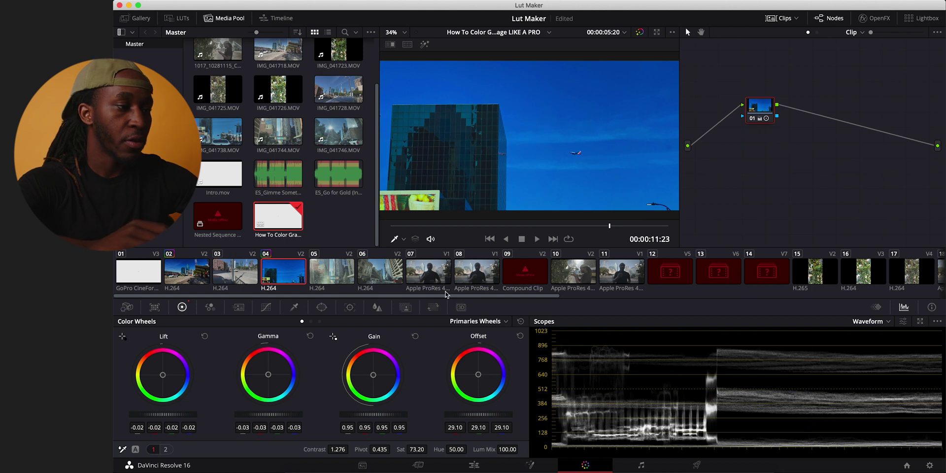
# - Export the grade of clip 04 as a 33-point-cube 3D LUT into the project's footage folder
pyautogui.rightClick(283, 280)
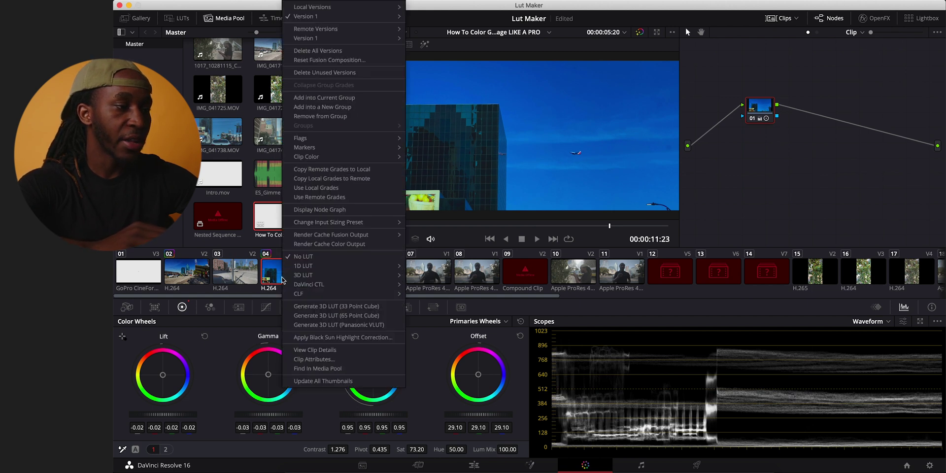
pyautogui.click(307, 306)
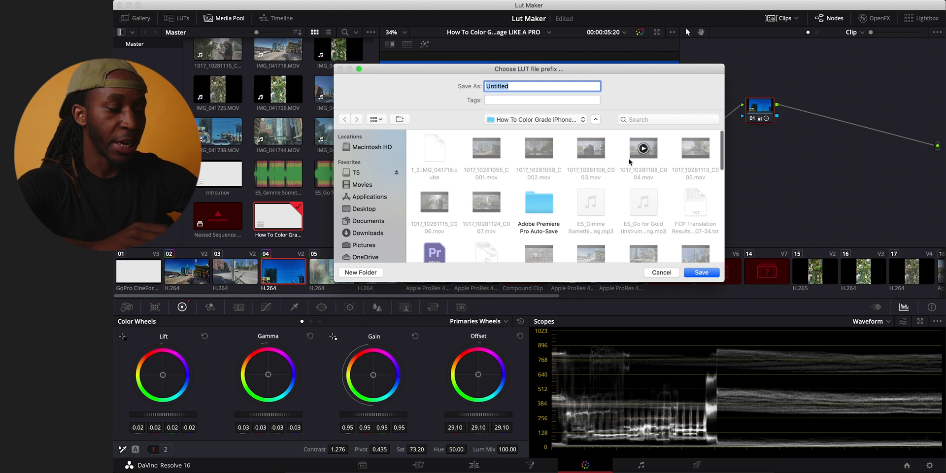
pyautogui.click(699, 272)
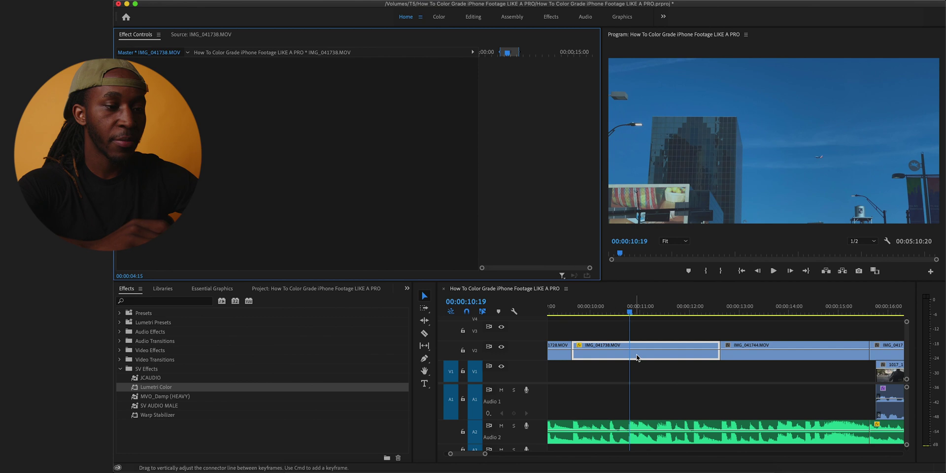
# - In Premiere Pro, apply the Lumetri Color effect to the master clip of IMG_041738.MOV
pyautogui.click(619, 322)
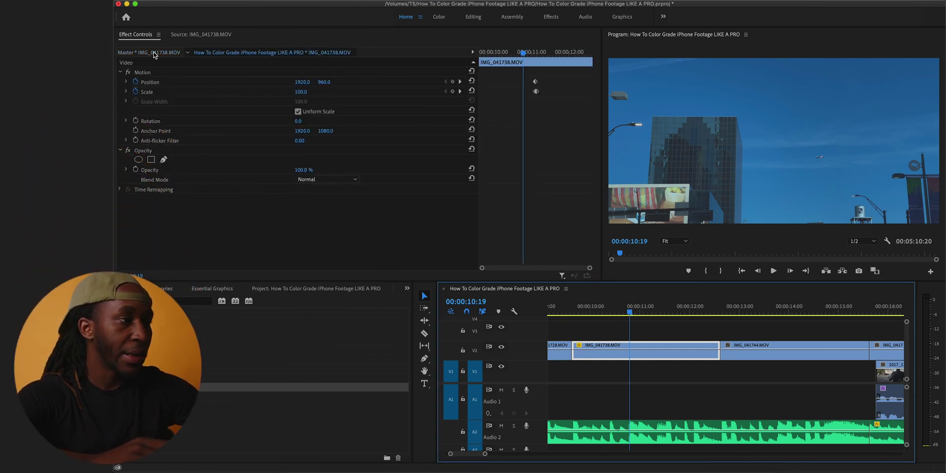
pyautogui.click(207, 388)
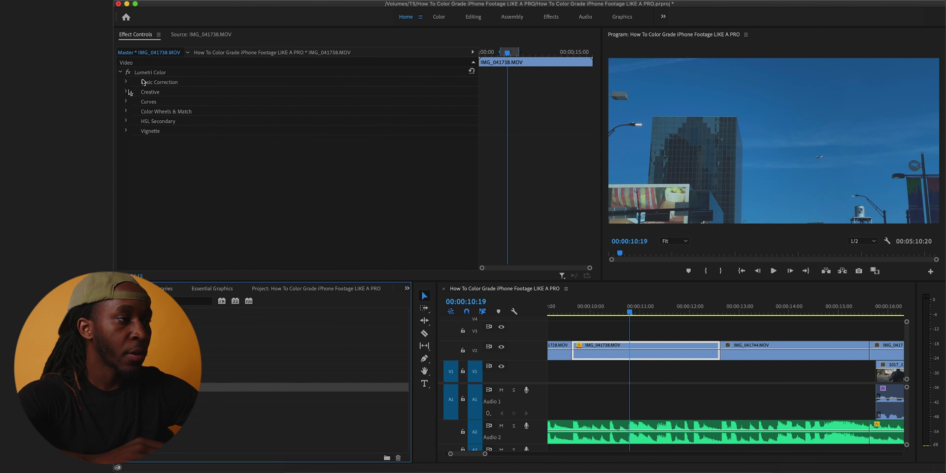
# - Load the LUT 2_4.IMG_041738.cube as the Lumetri Creative look on the master clip of IMG_041738.MOV
pyautogui.click(127, 92)
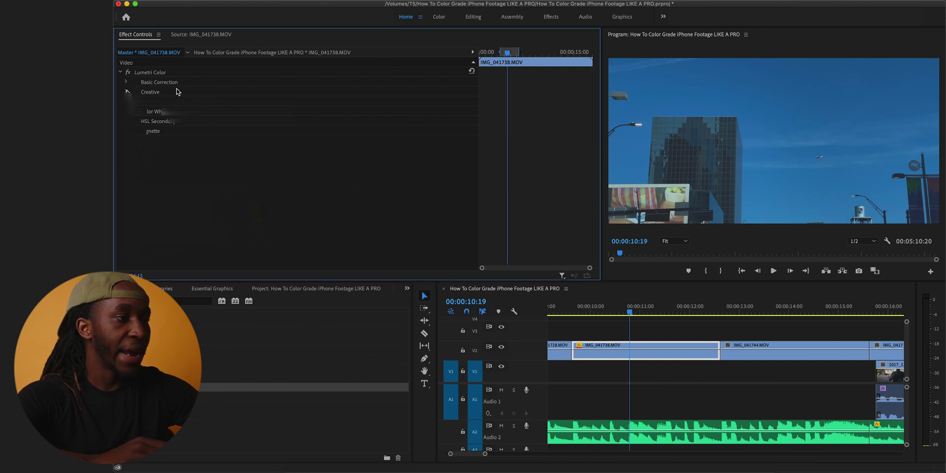
pyautogui.click(315, 110)
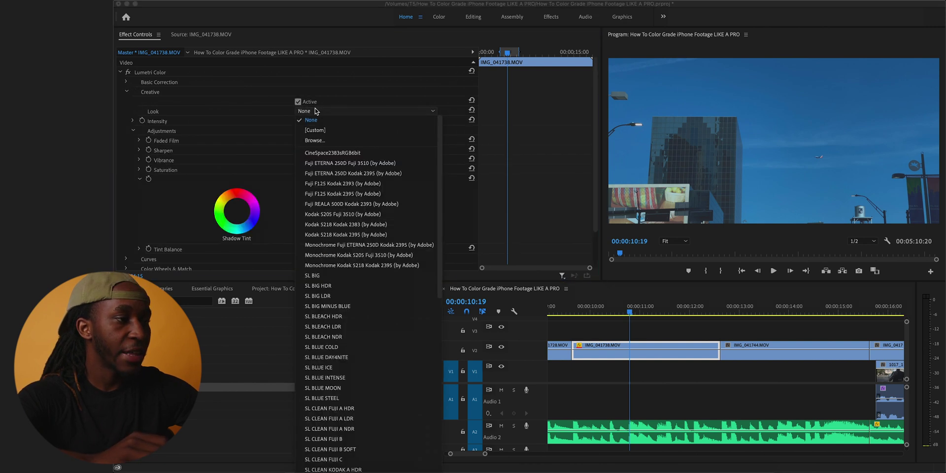
pyautogui.click(314, 141)
pyautogui.click(508, 106)
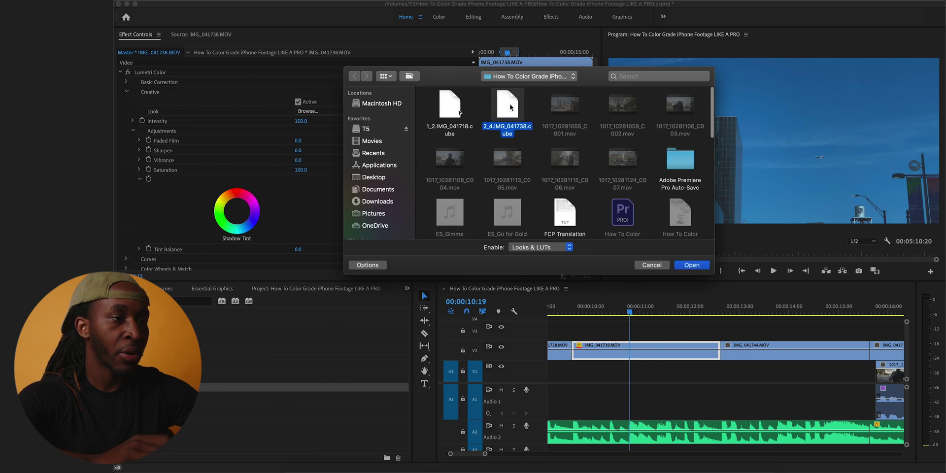
pyautogui.click(693, 265)
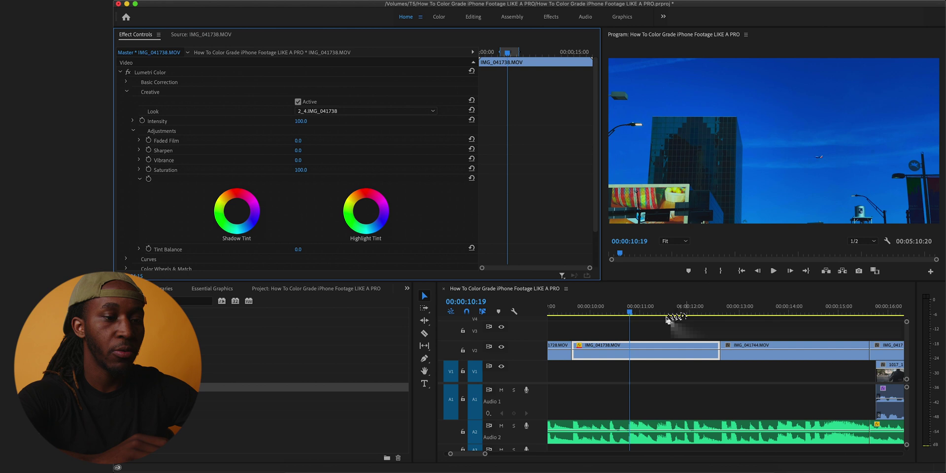
# - Deselect the clip and play the sequence from 00:00:10:19 through the following shots to review the applied look
pyautogui.press('c')
pyautogui.press('v')
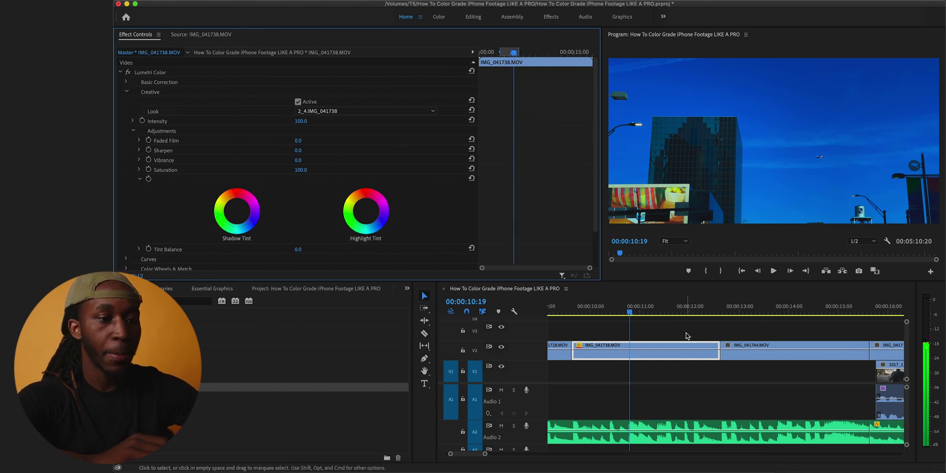
pyautogui.click(684, 336)
pyautogui.press('space')
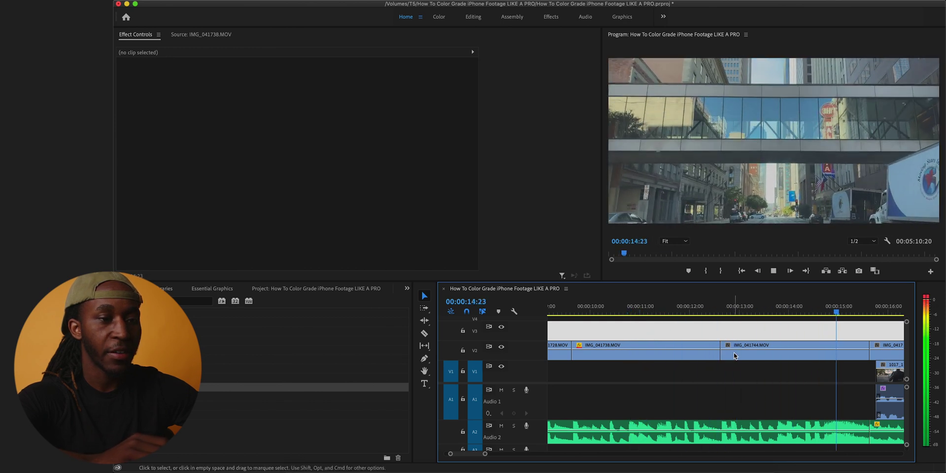
pyautogui.press('space')
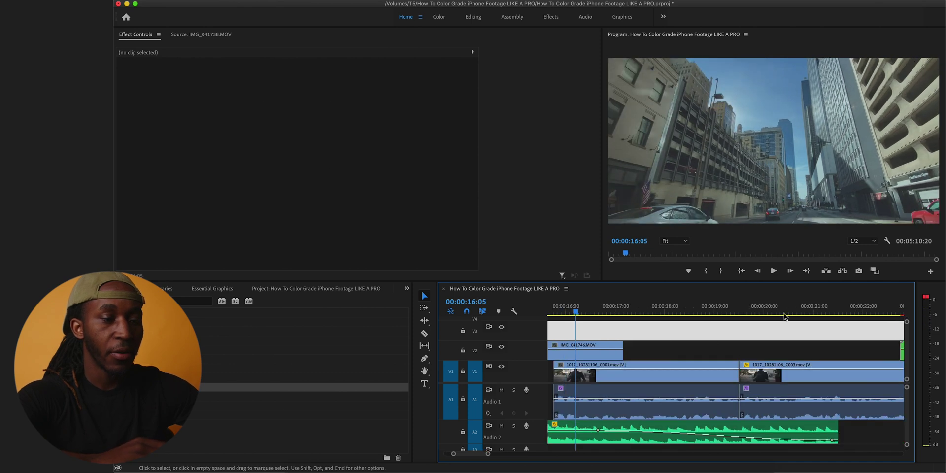
# - Paste the copied Lumetri Color effect with the 1_2.IMG_041718 look onto the master clip of IMG_041744.MOV and play the shot
pyautogui.hscroll(-5, 666, 346)
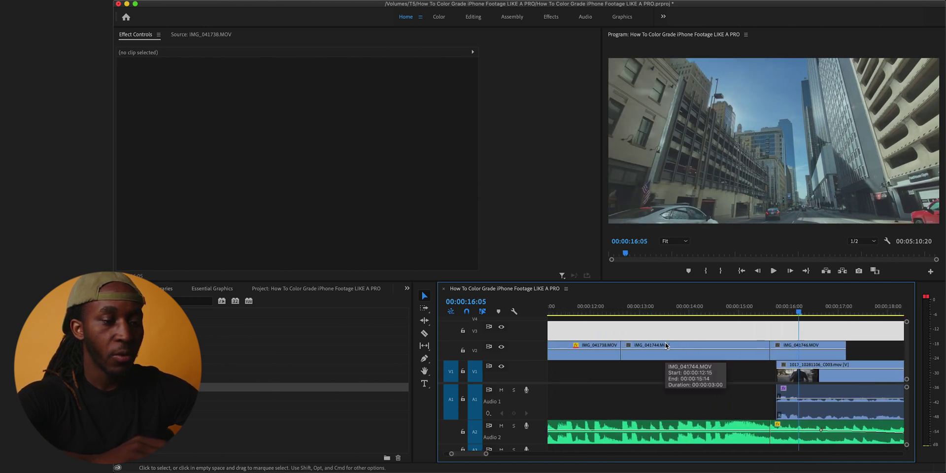
pyautogui.click(690, 312)
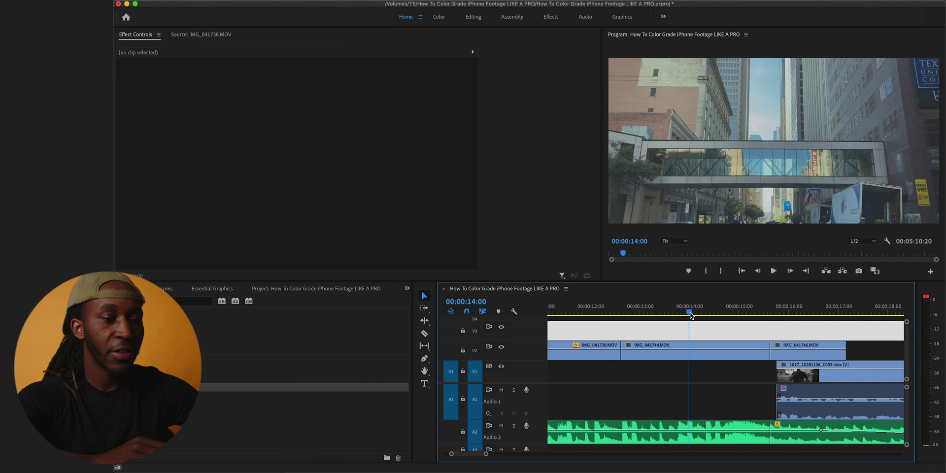
pyautogui.click(687, 358)
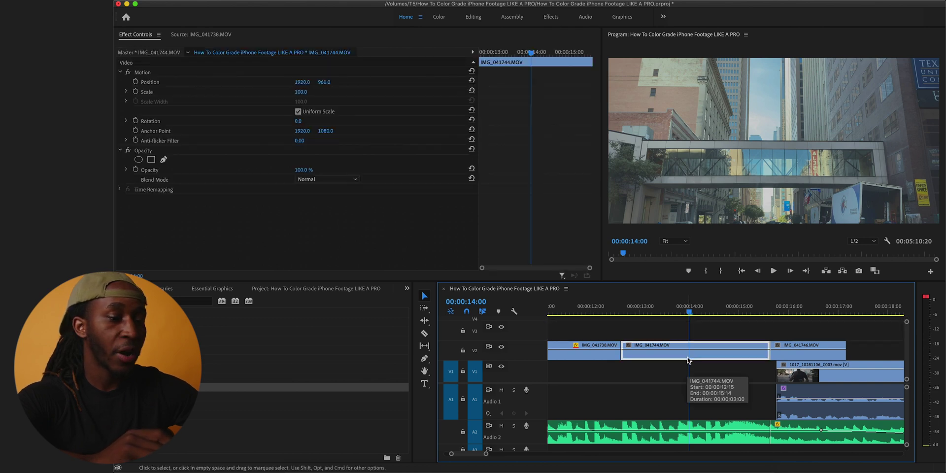
pyautogui.click(153, 53)
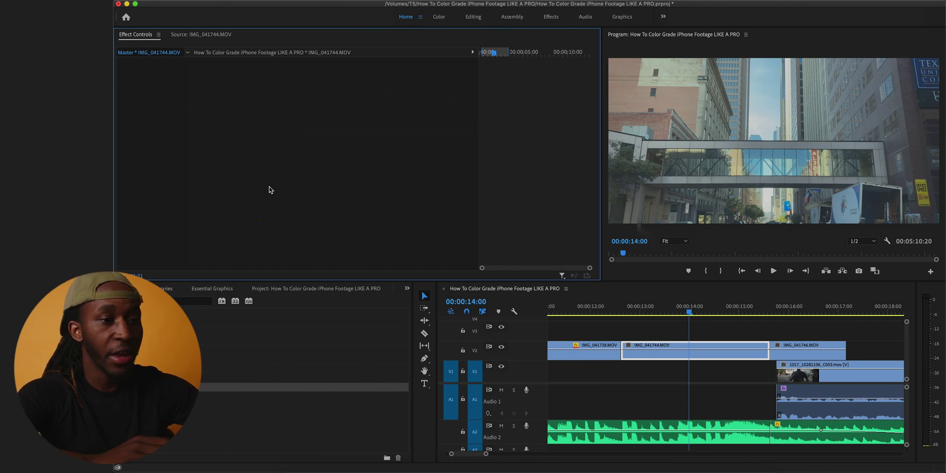
pyautogui.press('super+v')
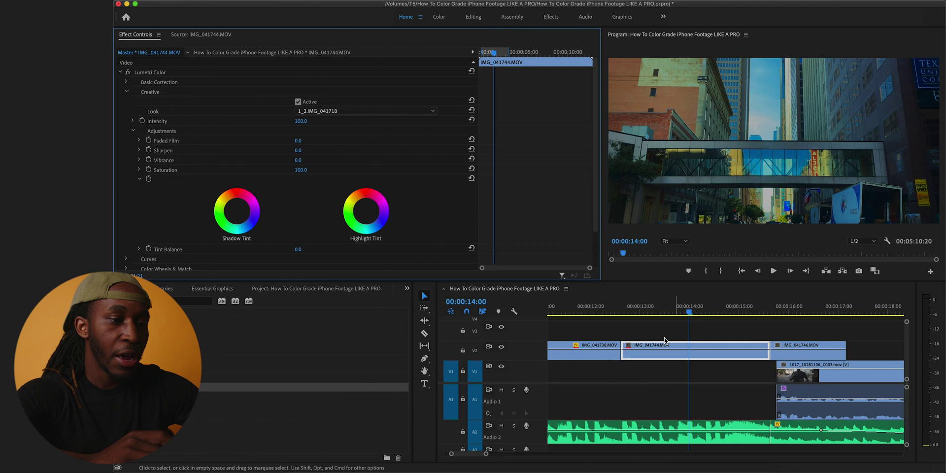
pyautogui.click(600, 311)
pyautogui.press('space')
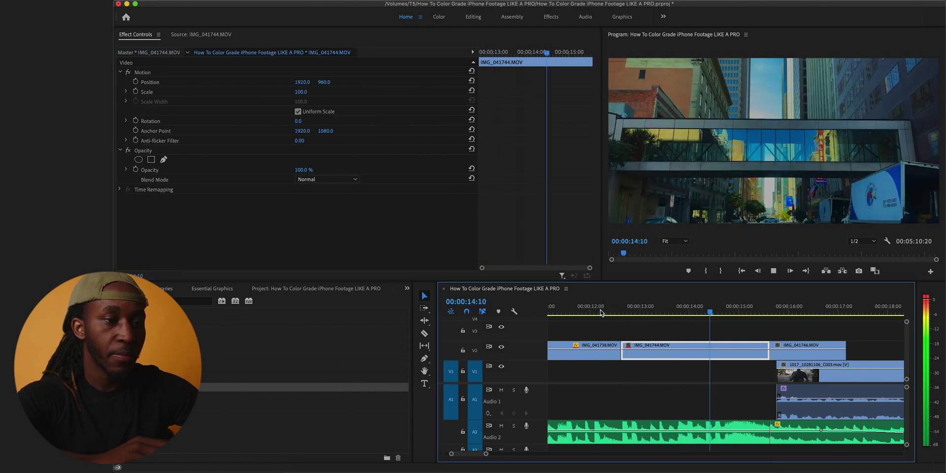
pyautogui.press('space')
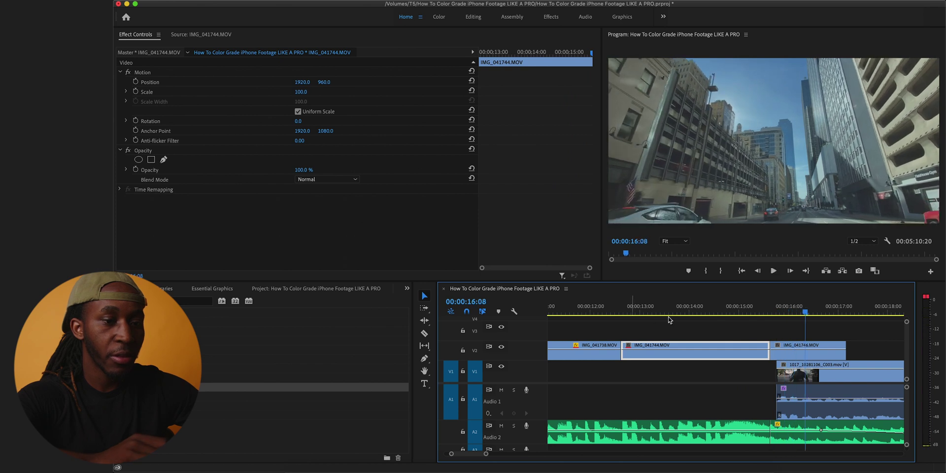
# - Paste the same Lumetri Color effect onto the master clip of IMG_041746.MOV and play the sequence from 00:00:12:03
pyautogui.click(808, 353)
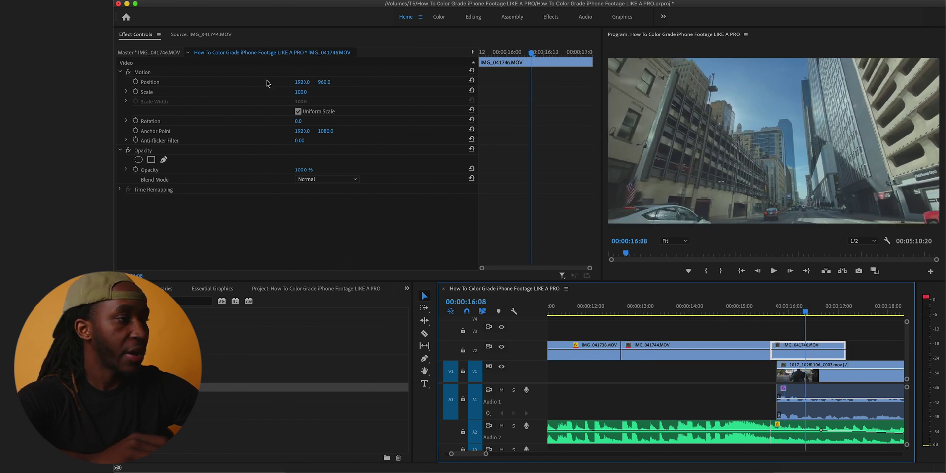
pyautogui.click(150, 52)
pyautogui.press('super+v')
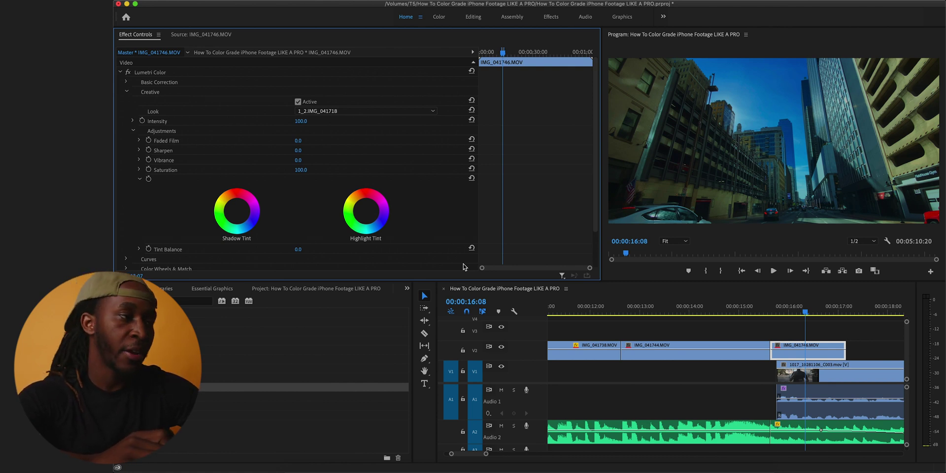
pyautogui.click(598, 308)
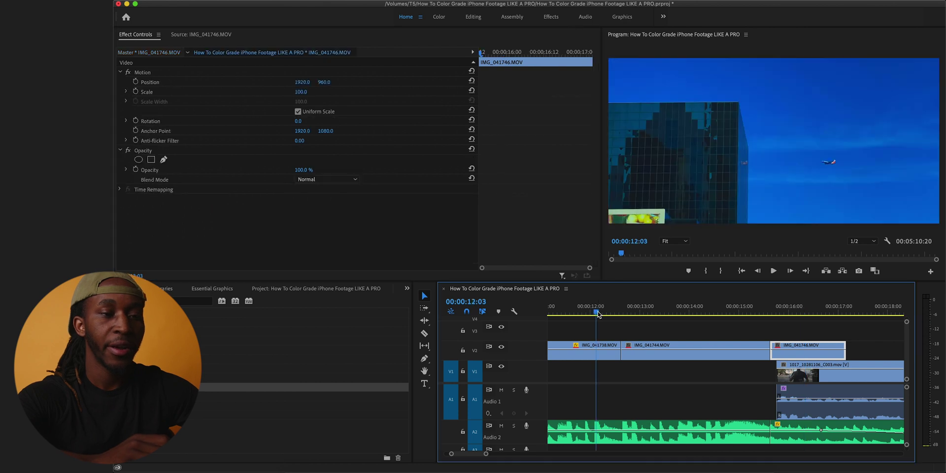
pyautogui.press('space')
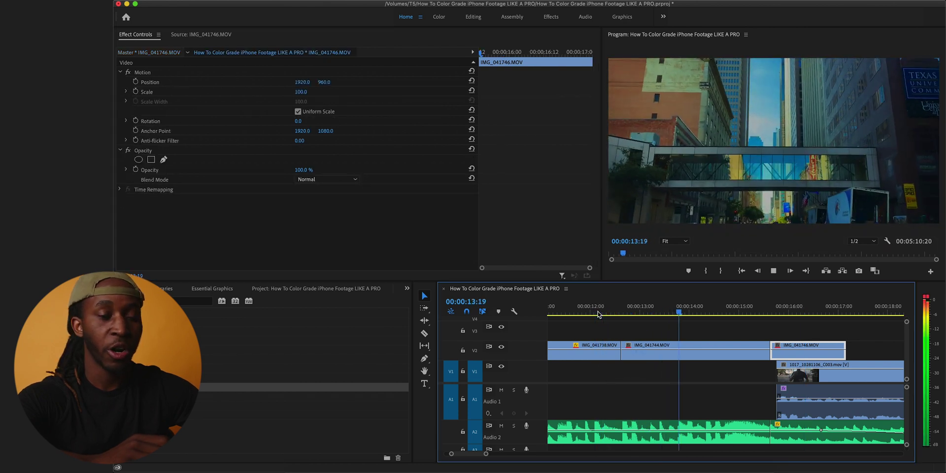